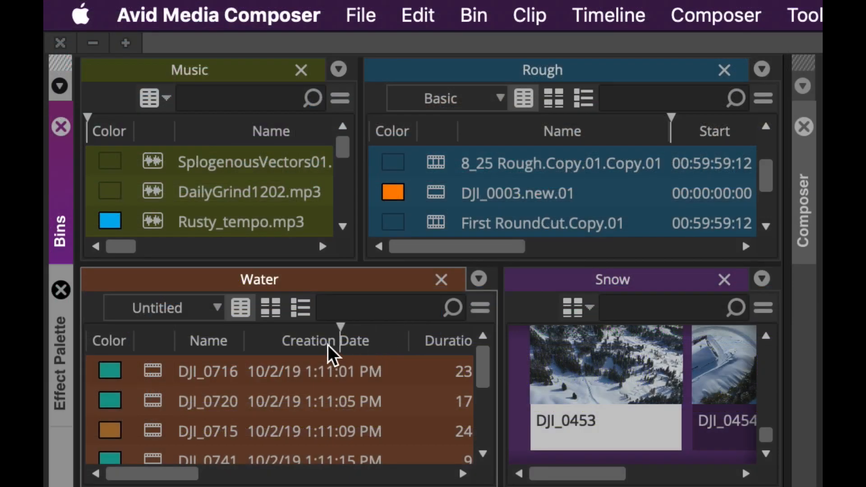
Freeze the Water bin's columns up to and including Name by placing the freeze divider before Creation Date.
left_click_drag(327, 345, 248, 361)
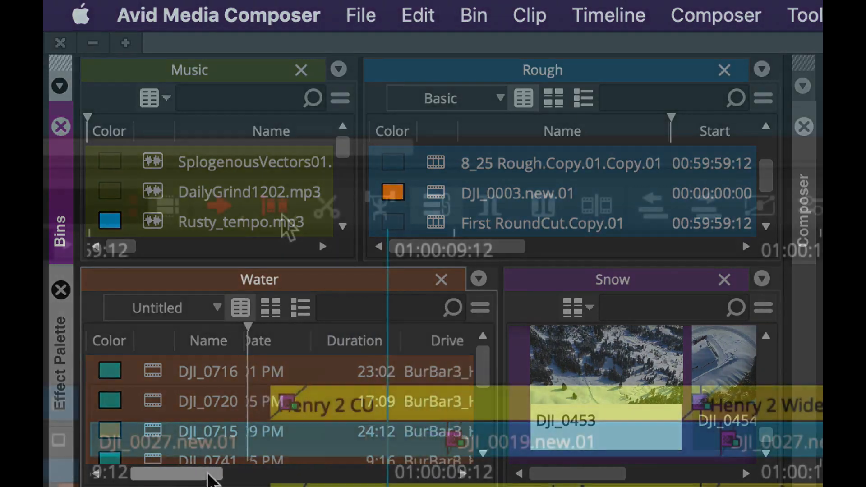
Switch the timeline's trim mode to the yellow Overwrite Trim only, and resize the Timeline panel so it starts further right.
left_click(299, 271)
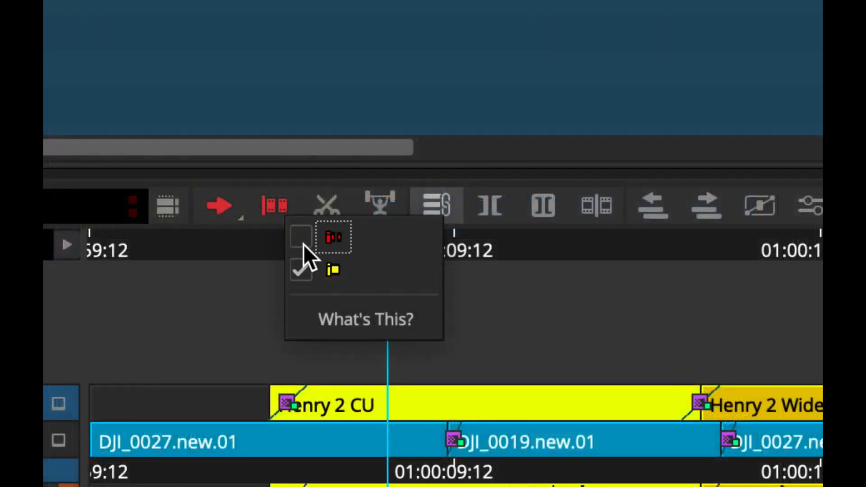
left_click(257, 270)
left_click_drag(51, 188, 290, 175)
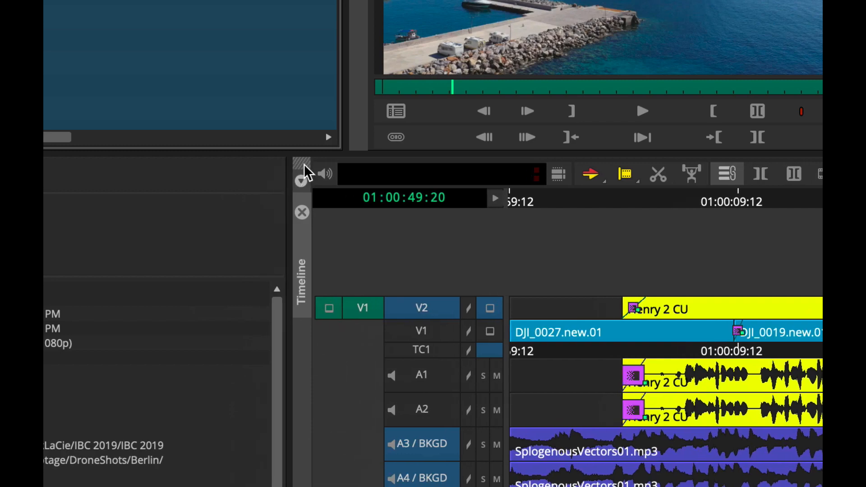
left_click_drag(321, 150, 316, 189)
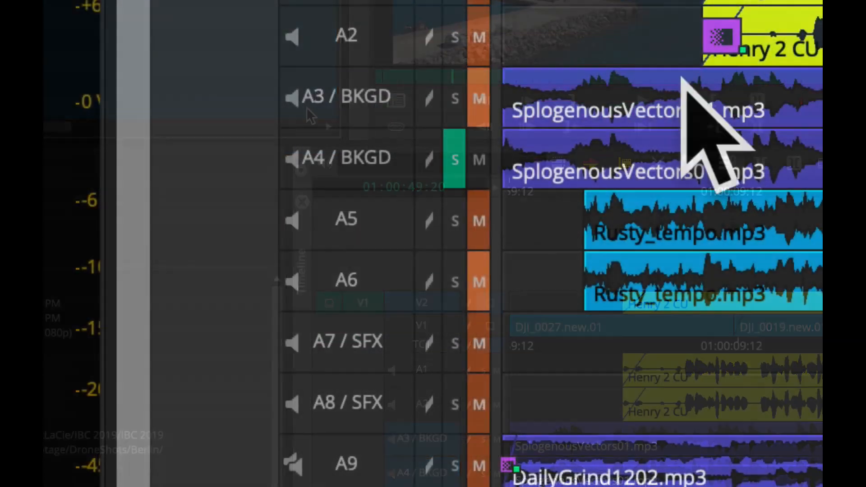
Solo audio track A4 / BKGD and move the Henry 2 Wide segment toward the end of the sequence.
left_click(456, 158)
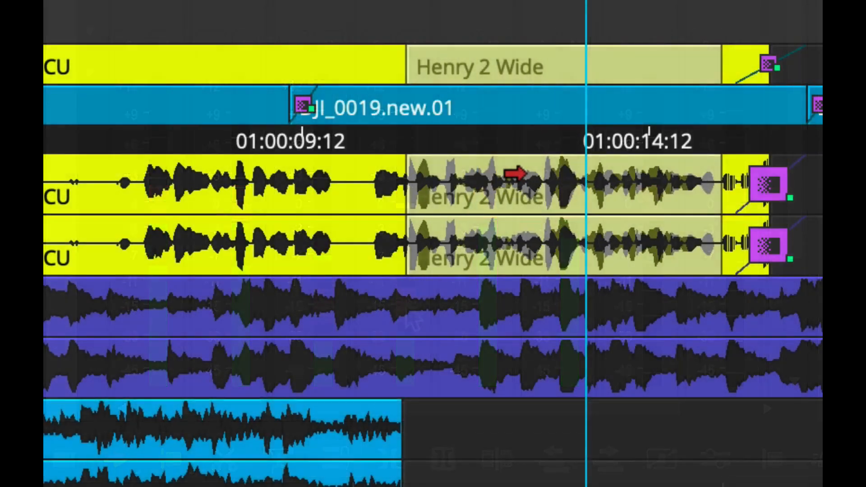
left_click_drag(514, 174, 622, 170)
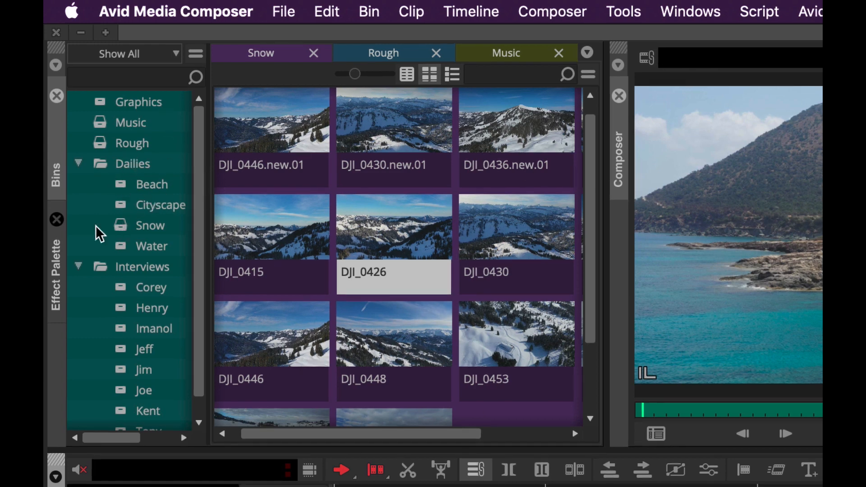
Collapse the bin list sidebar in the Bins panel and open the separate Project window.
left_click_drag(207, 268, 86, 284)
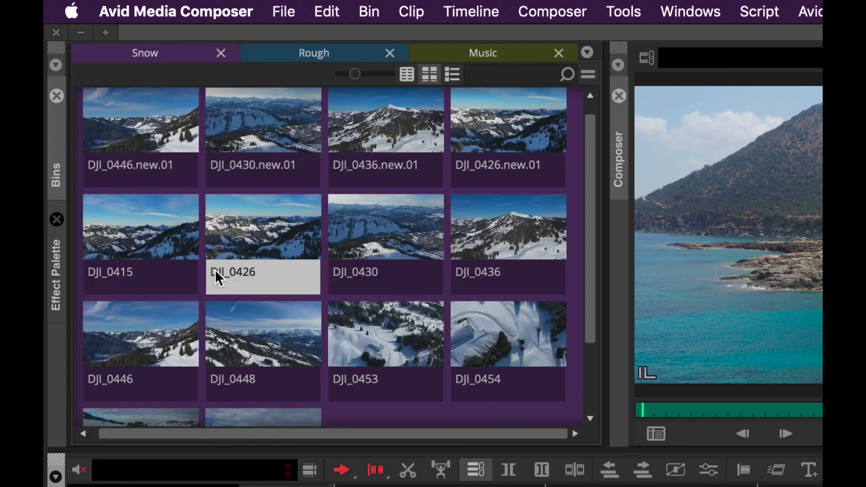
left_click(633, 15)
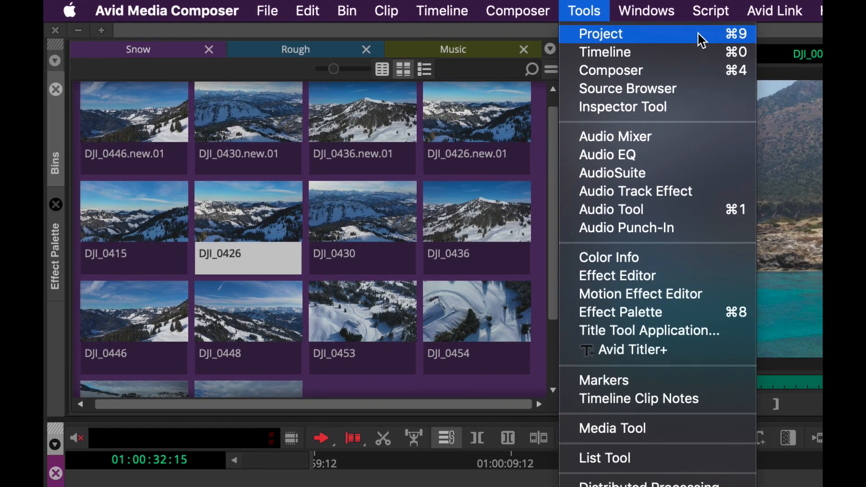
left_click(700, 36)
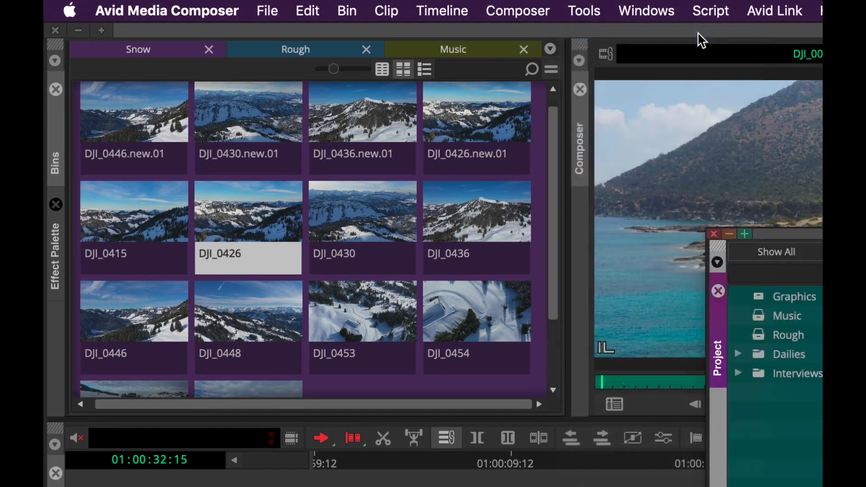
Move the floating Project window over the bins and expand its Dailies and Interviews folders.
left_click_drag(716, 371, 470, 229)
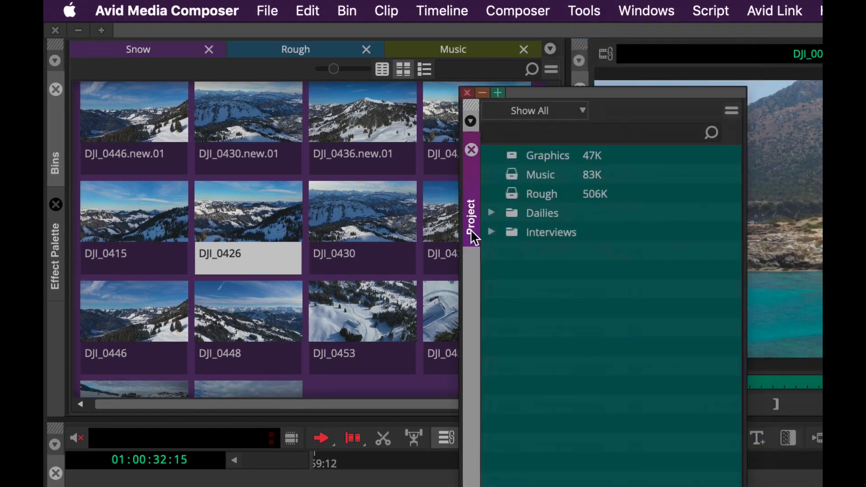
left_click(490, 212)
left_click(491, 309)
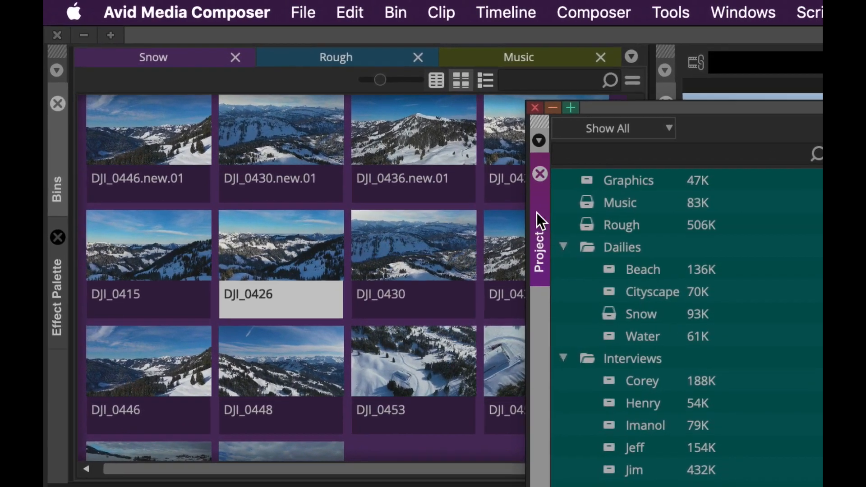
Dock the Project window to the left of the Bins panel and narrow it to give the bins more room.
left_click_drag(464, 191, 54, 194)
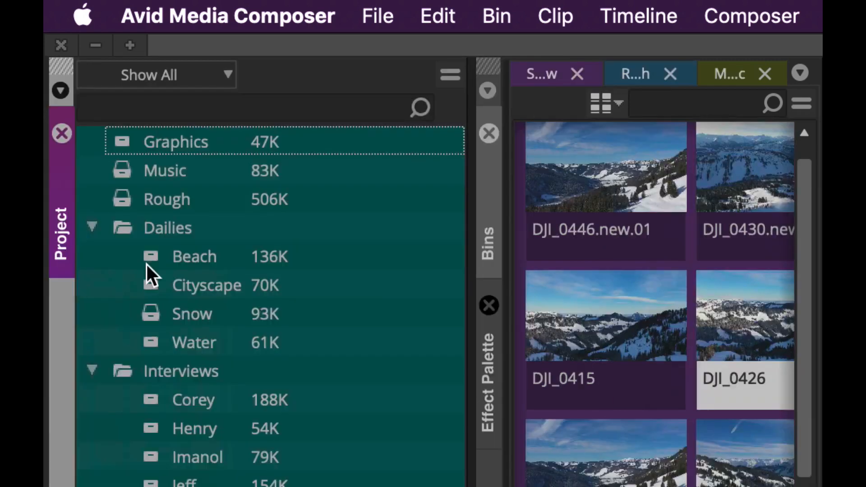
left_click_drag(469, 261, 335, 280)
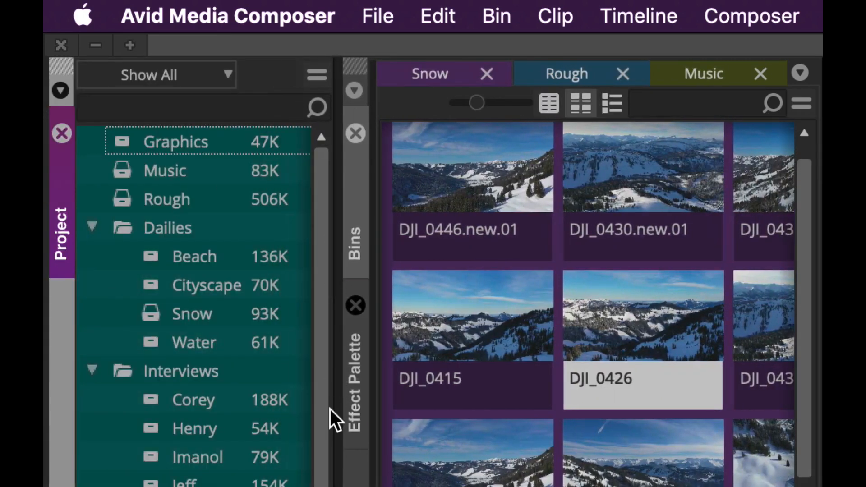
Open the Water bin from Dailies and give it a custom orange background color.
double_click(153, 341)
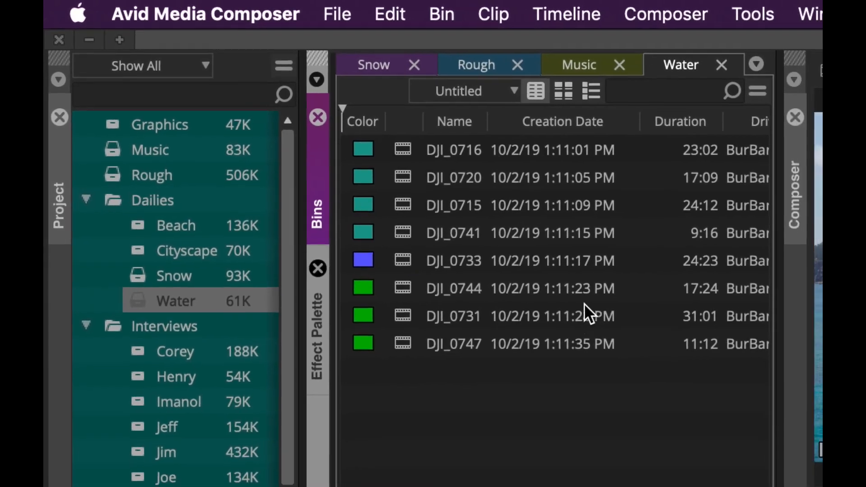
right_click(492, 394)
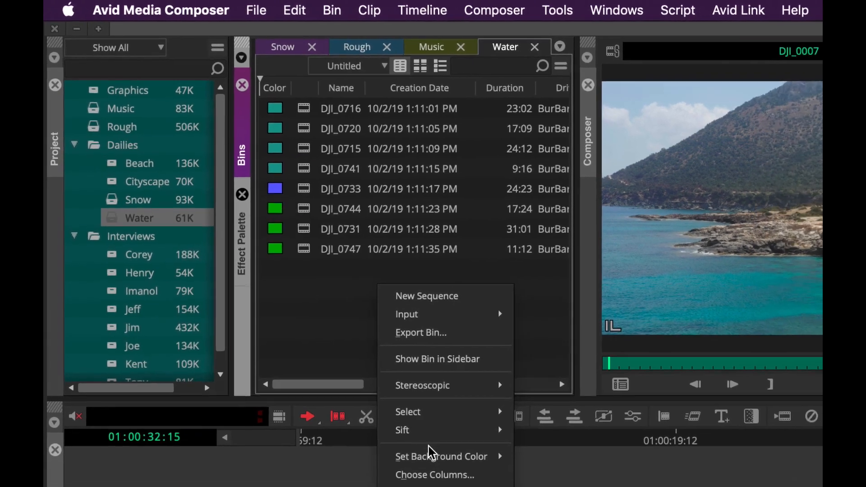
mouse_move(430, 454)
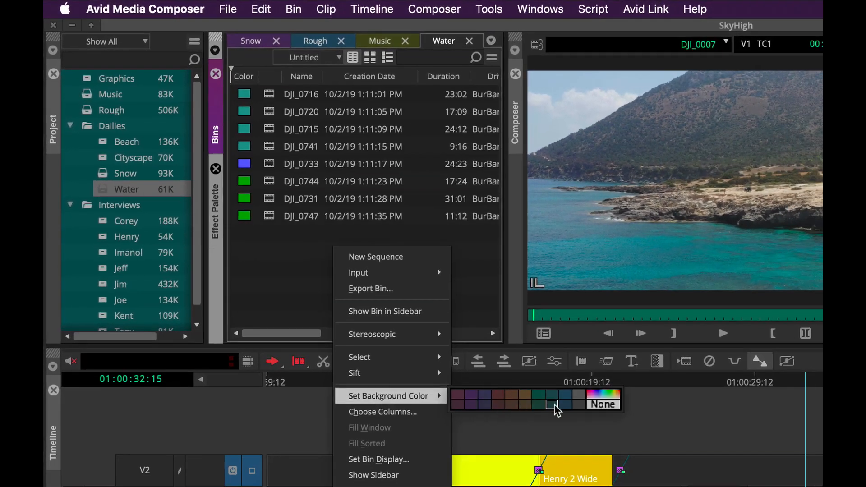
left_click(602, 397)
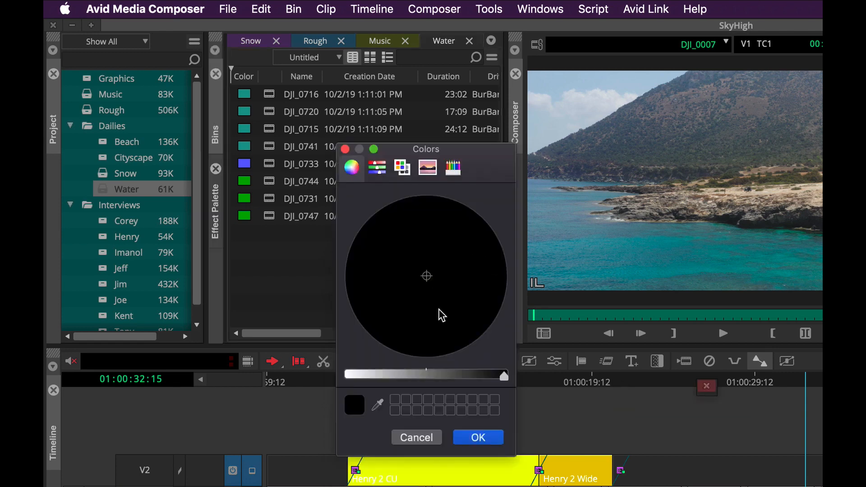
left_click_drag(469, 380, 361, 384)
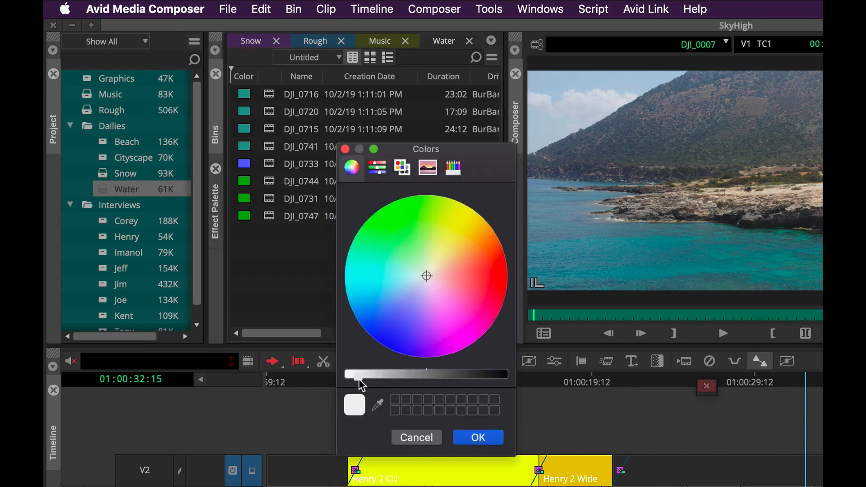
left_click_drag(428, 276, 479, 255)
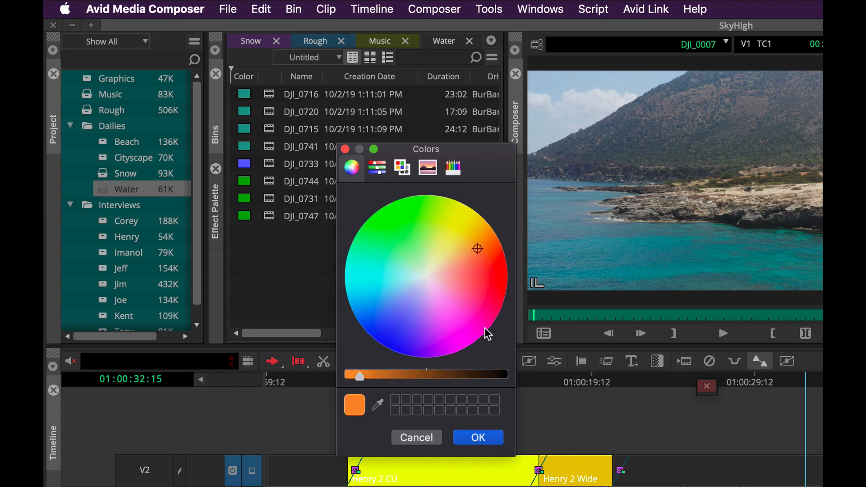
left_click(478, 437)
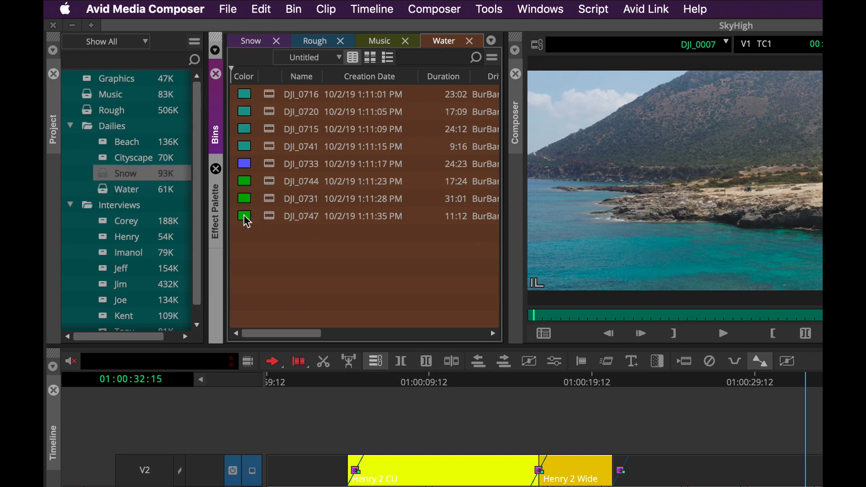
Set the clip color of DJI_0715 in the Water bin to a custom orange-brown.
left_click(244, 131)
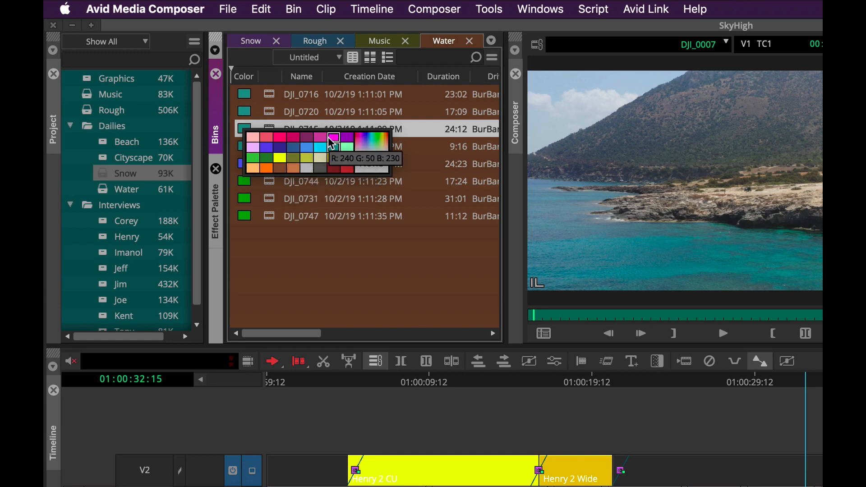
left_click(369, 136)
left_click_drag(405, 262, 460, 256)
left_click(493, 436)
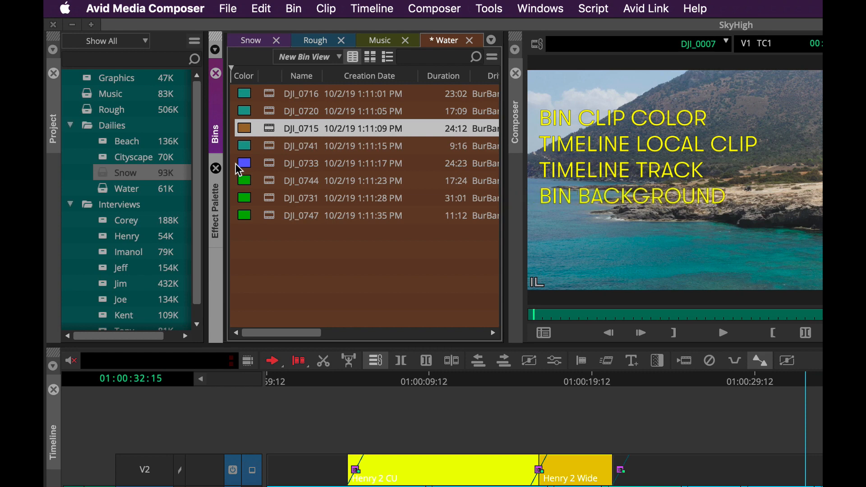
Bring the Music bin forward and freeze its columns to the left of Name.
scroll(140, 107, "down", 1)
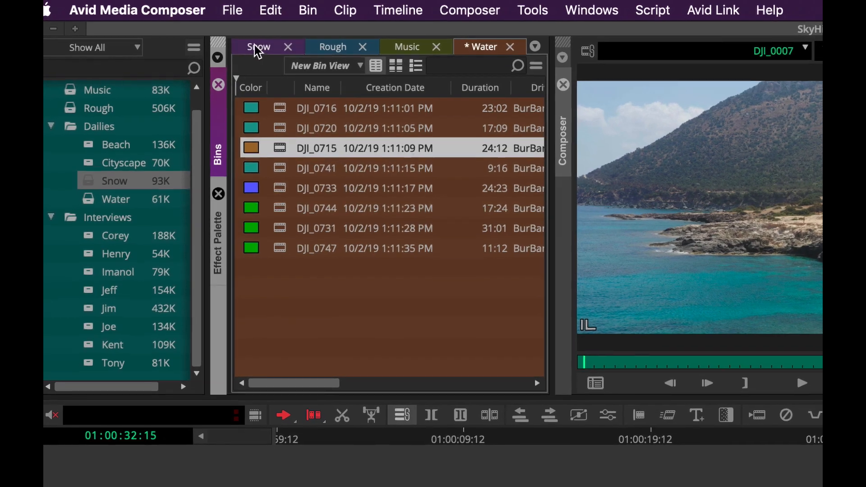
left_click(270, 44)
left_click(324, 44)
left_click(455, 58)
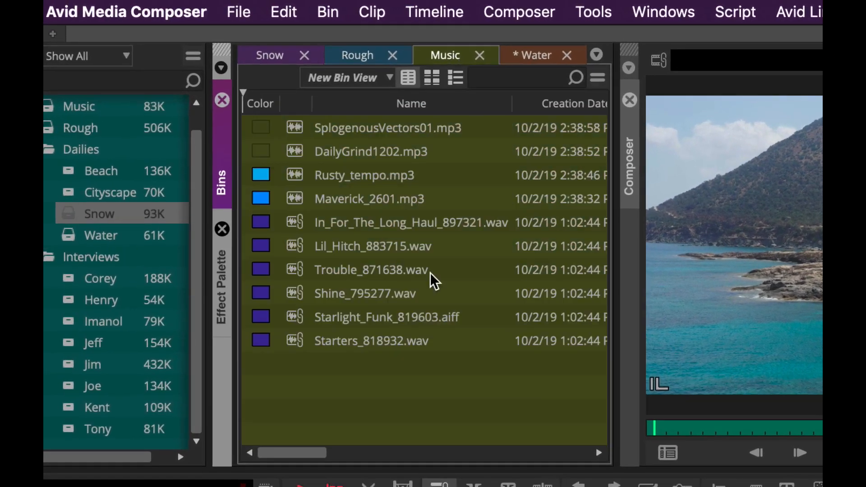
left_click_drag(304, 453, 272, 477)
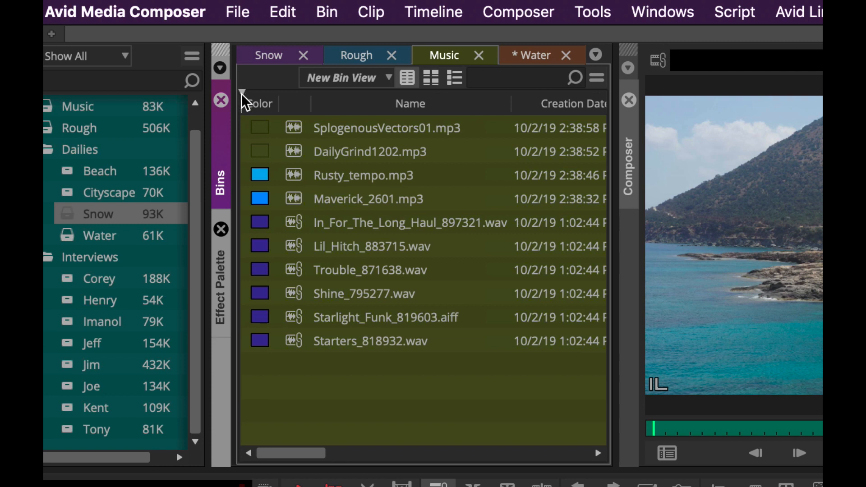
mouse_move(243, 96)
left_mouse_down()
mouse_move(280, 109)
mouse_move(508, 122)
mouse_move(489, 110)
mouse_move(257, 116)
mouse_move(477, 110)
mouse_move(499, 120)
mouse_move(521, 117)
mouse_move(513, 103)
mouse_move(387, 114)
mouse_move(494, 106)
mouse_move(512, 116)
mouse_move(584, 116)
mouse_move(534, 135)
mouse_move(306, 455)
mouse_move(400, 455)
mouse_move(348, 459)
mouse_move(286, 458)
mouse_move(340, 234)
mouse_move(331, 211)
mouse_move(501, 89)
mouse_move(311, 124)
mouse_move(314, 461)
mouse_move(361, 458)
mouse_move(367, 466)
mouse_move(382, 458)
mouse_move(307, 465)
mouse_move(285, 457)
left_mouse_up()
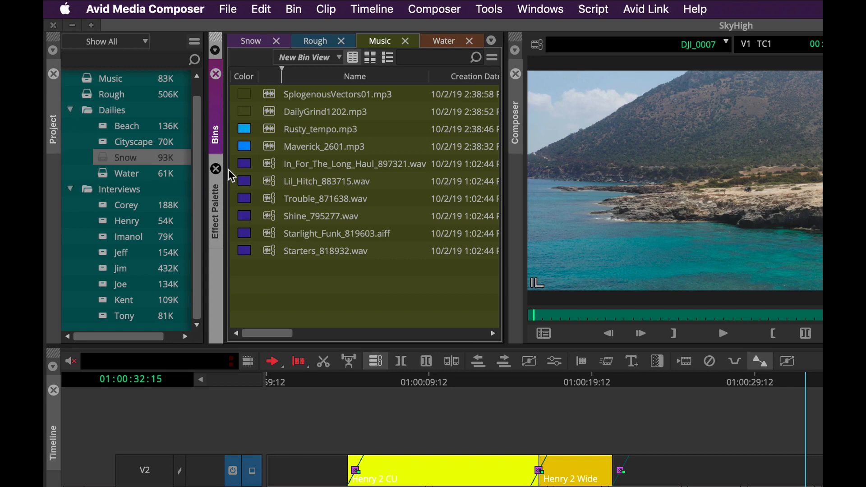
Close the docked Project panel.
mouse_move(225, 169)
left_mouse_down()
mouse_move(344, 162)
mouse_move(231, 182)
left_mouse_up()
left_click(54, 74)
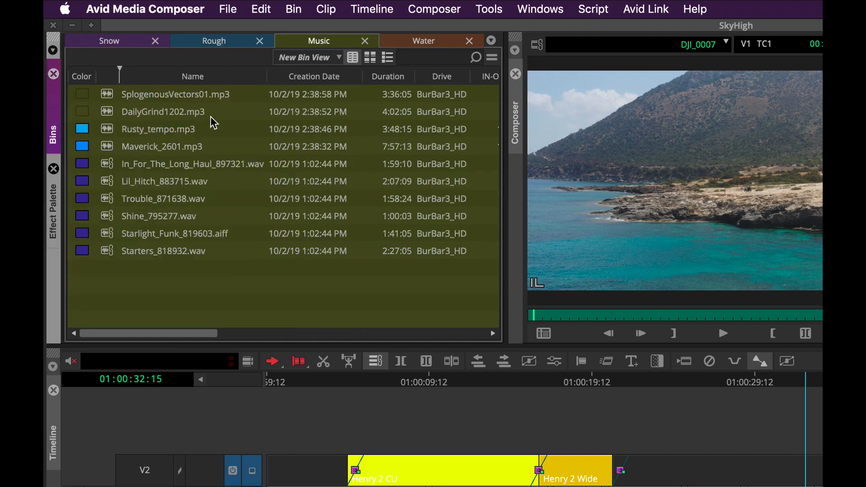
View the Water and Rough bins, return to Music, and turn on Show Bin in Sidebar for it.
left_click(426, 43)
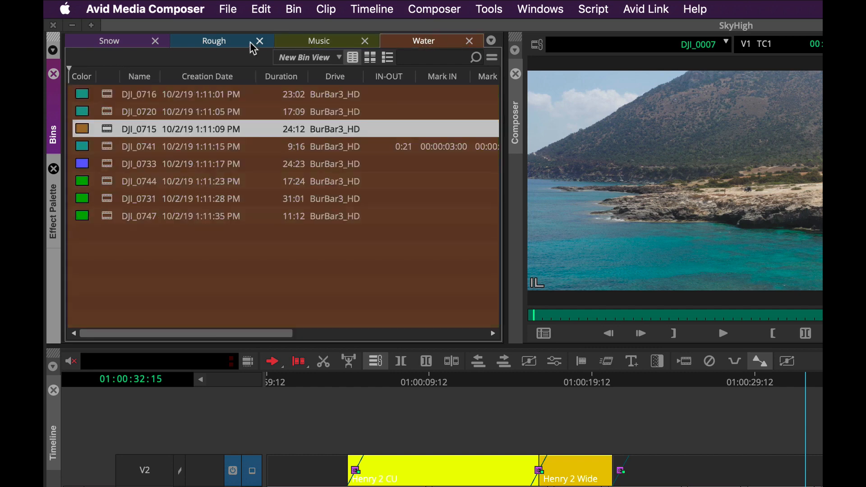
left_click(235, 41)
left_click(318, 45)
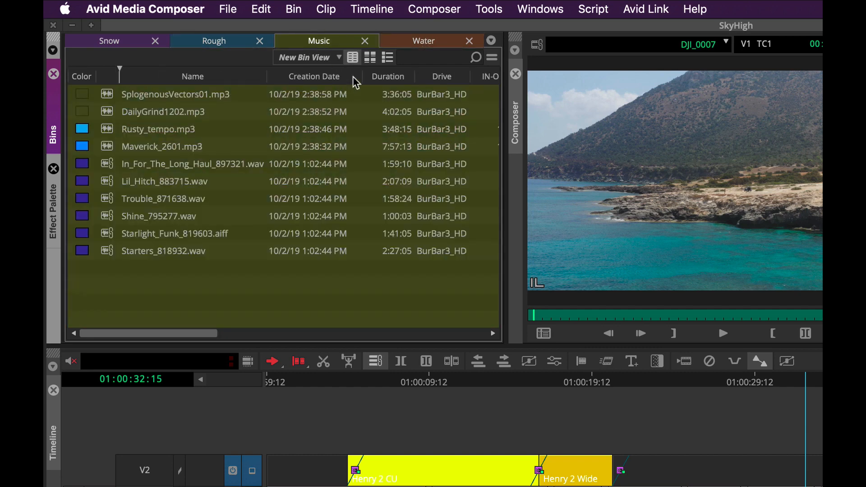
right_click(303, 273)
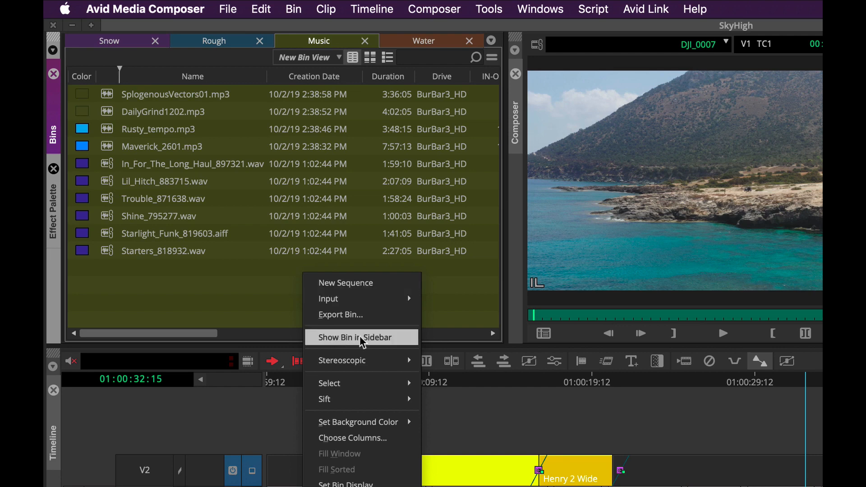
left_click(373, 339)
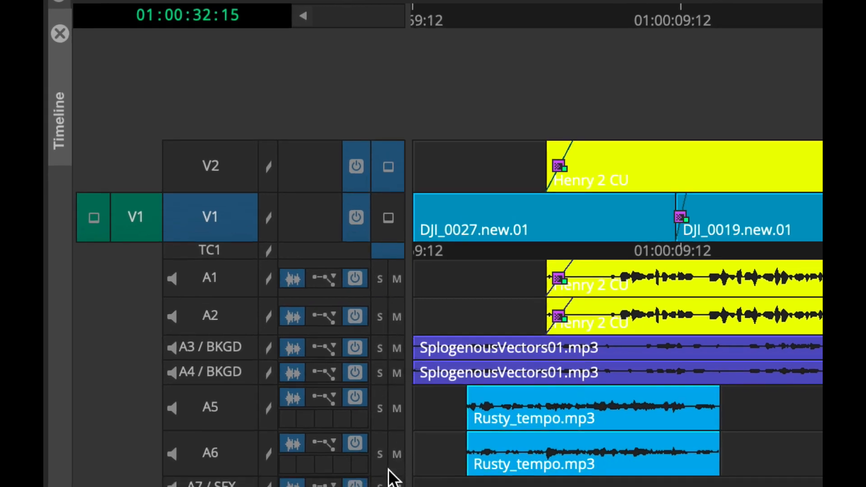
Solo audio track A4 / BKGD, and switch the video monitor to V1 and back to V2.
left_click(382, 373)
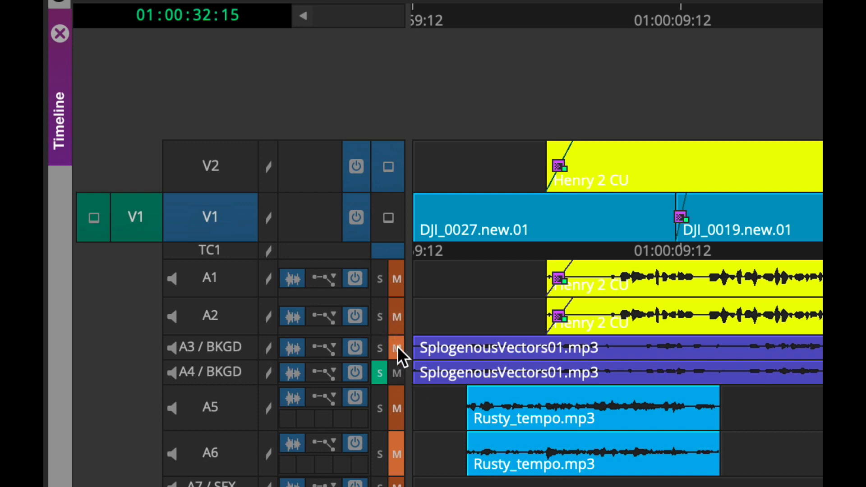
left_click(390, 217)
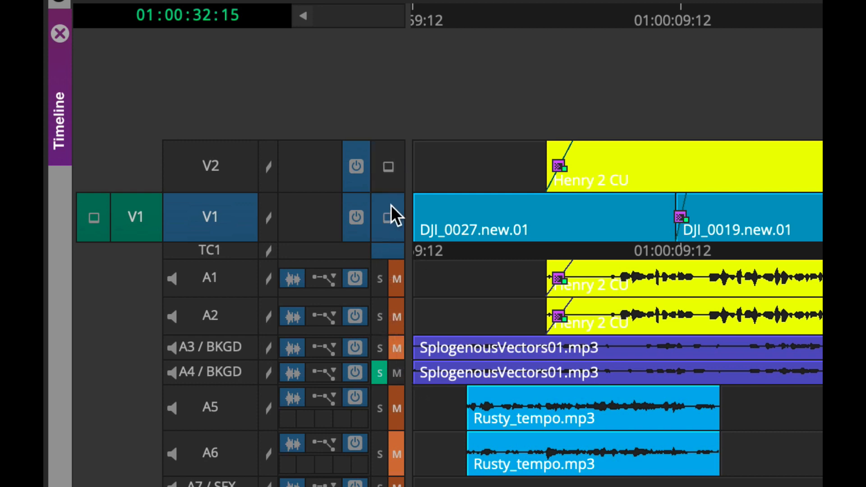
left_click(387, 162)
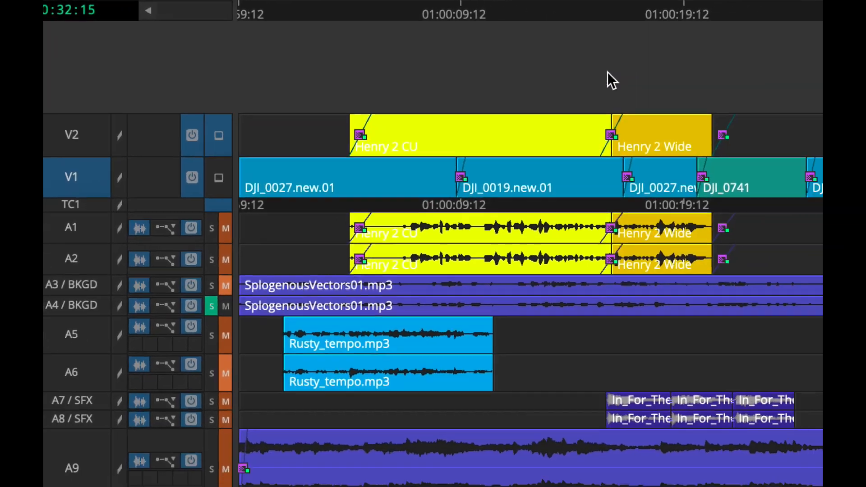
Set the timeline text color to Black Timeline Text in the Timeline settings.
right_click(607, 72)
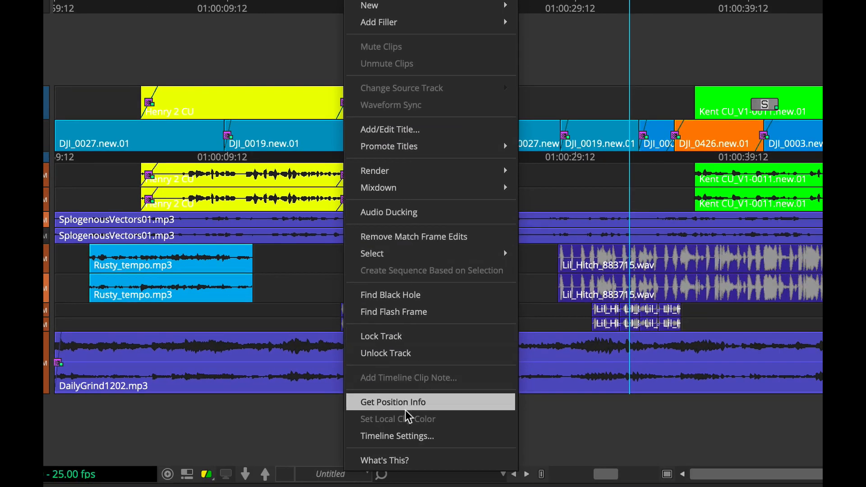
left_click(451, 457)
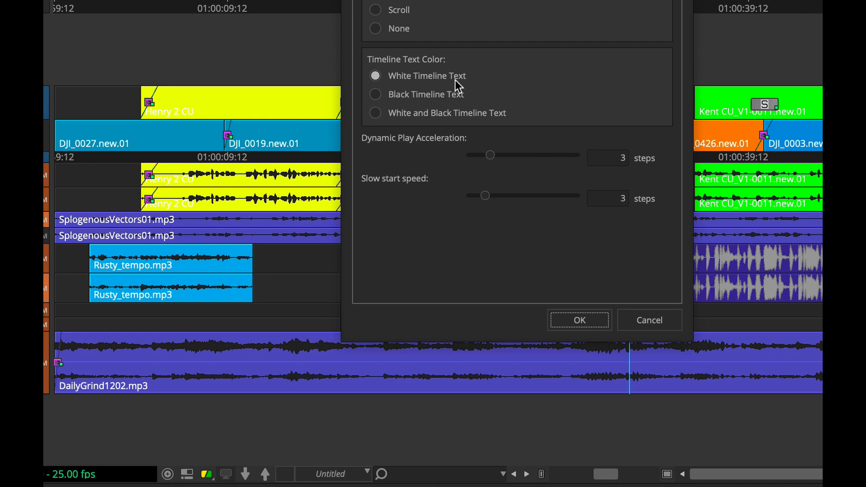
left_click(375, 96)
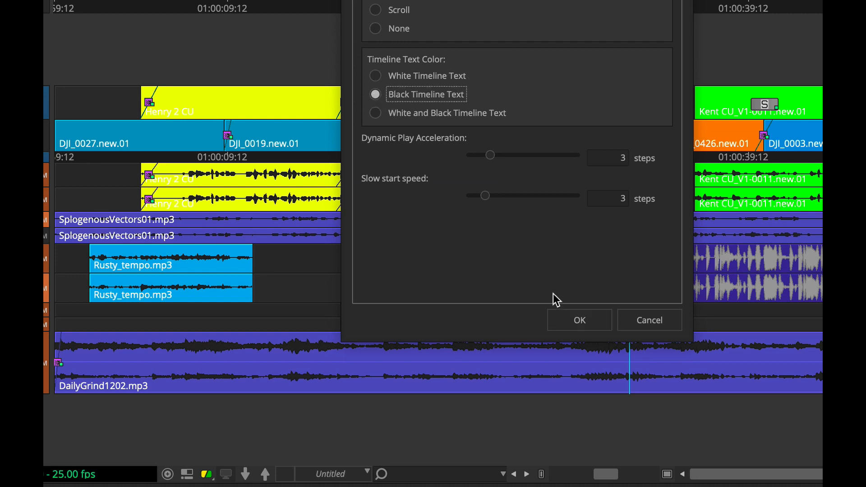
left_click(578, 321)
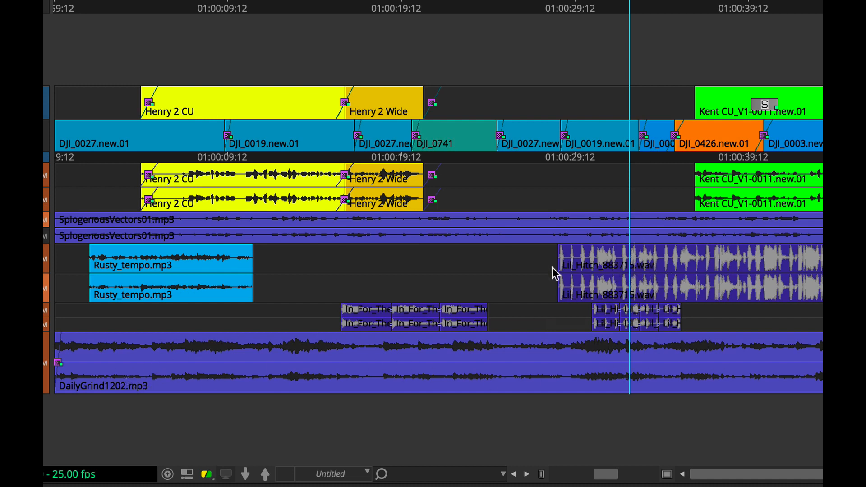
Set the timeline text color to White and Black Timeline Text in the Timeline settings.
right_click(466, 60)
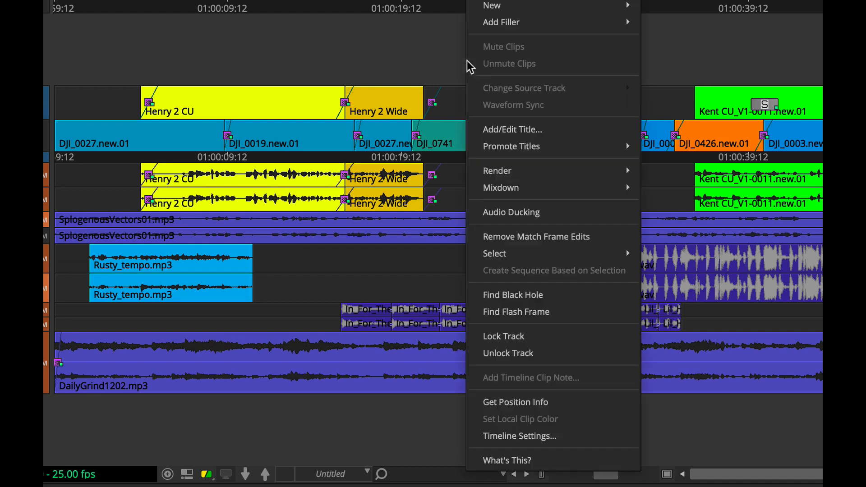
left_click(529, 437)
left_click(374, 113)
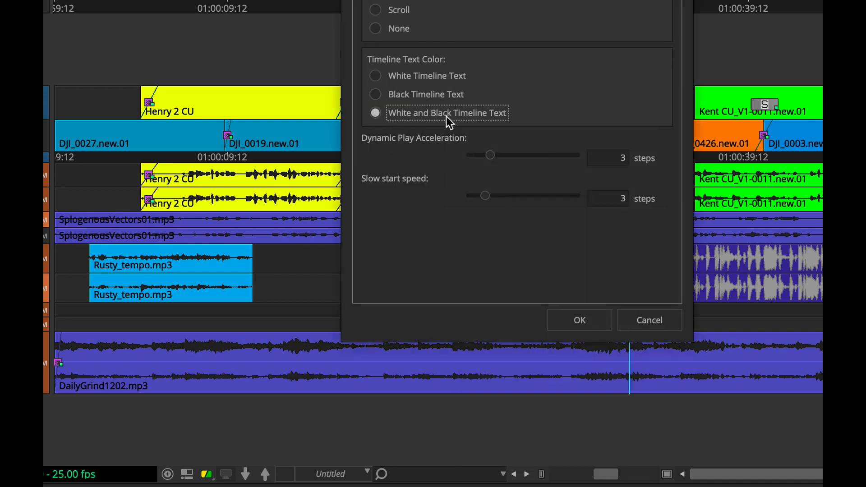
left_click(597, 325)
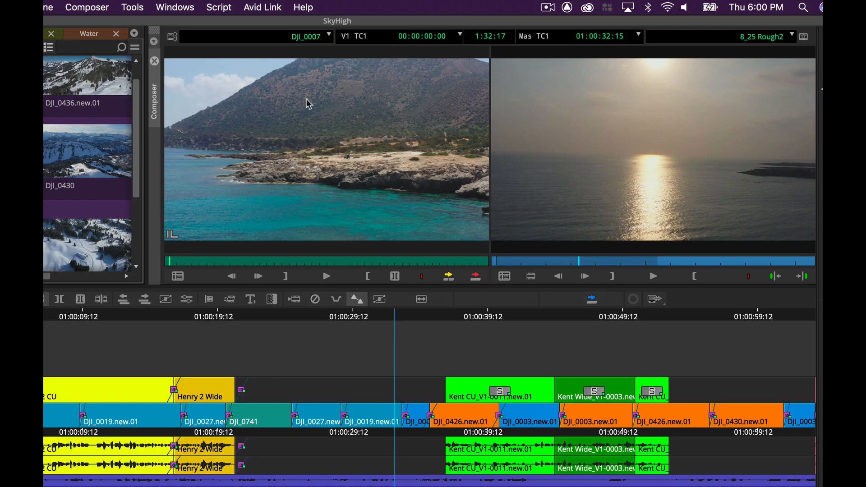
Add the Go to Previous/Next Event and Go to Previous/Next Marker commands to the timeline toolbar from the Command Palette, and close the palette.
left_click(132, 7)
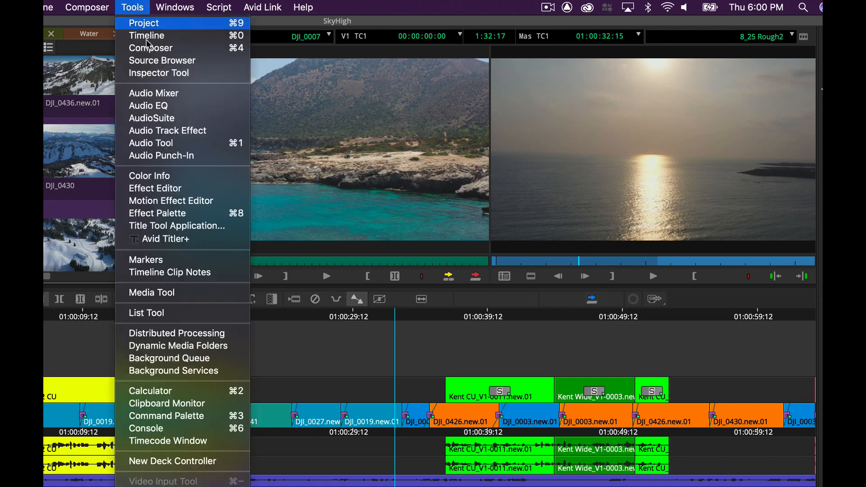
left_click(167, 421)
left_click_drag(360, 337, 135, 106)
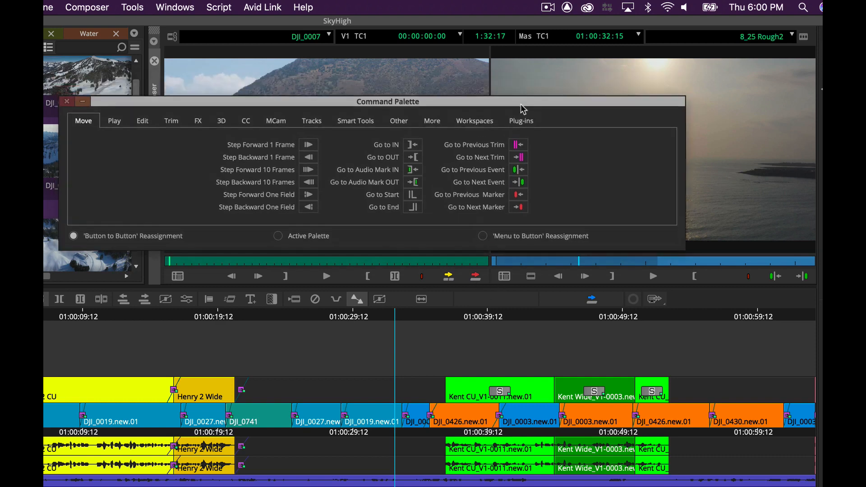
left_click_drag(522, 109, 536, 116)
left_click_drag(533, 189, 528, 300)
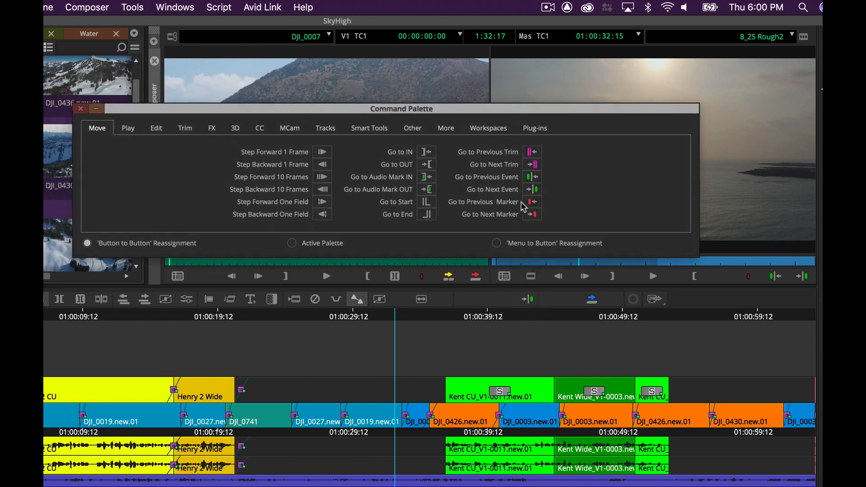
left_click_drag(532, 177, 506, 300)
mouse_move(532, 216)
left_mouse_down()
mouse_move(486, 299)
mouse_move(491, 290)
mouse_move(464, 300)
left_mouse_up()
left_click(82, 109)
Mark an IN point near 01:00:09:12 and an OUT point at 01:00:14:20 in the timeline.
left_click(84, 316)
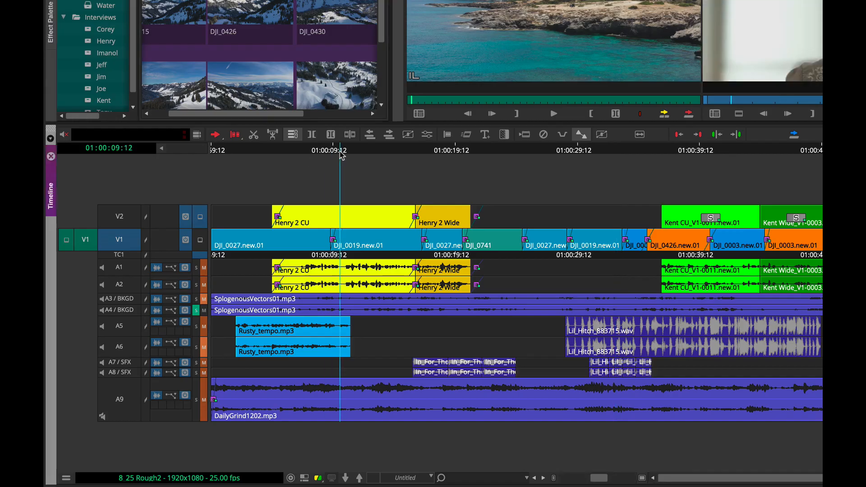
key("i")
left_click_drag(341, 152, 399, 156)
key("o")
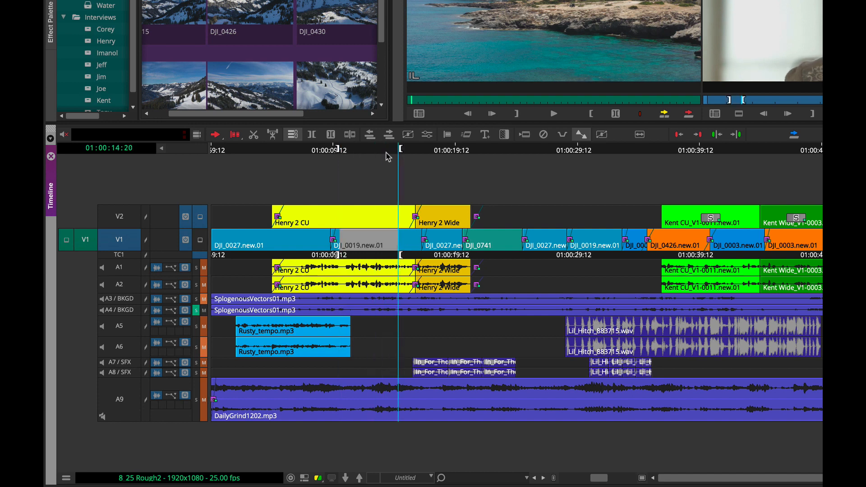
Enable audio tracks A1 to A4 for the marked range and move its OUT point to 01:00:22:06.
left_click(120, 267)
left_click(124, 290)
left_click(124, 311)
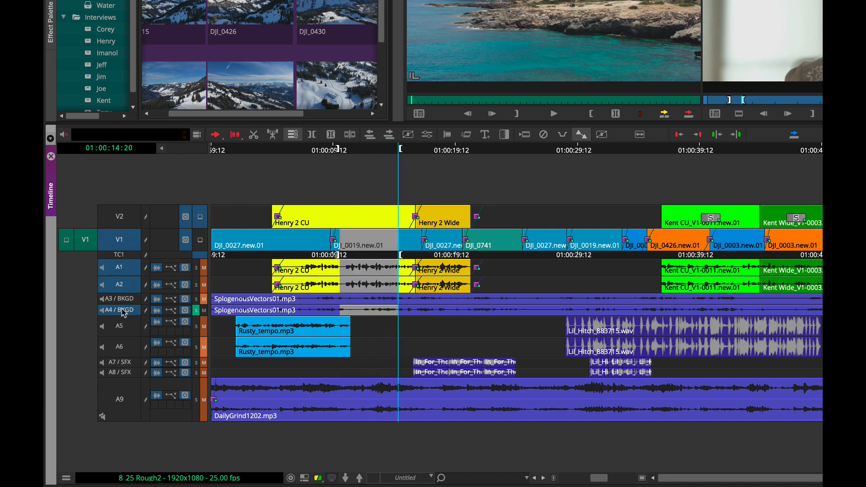
left_click(124, 300)
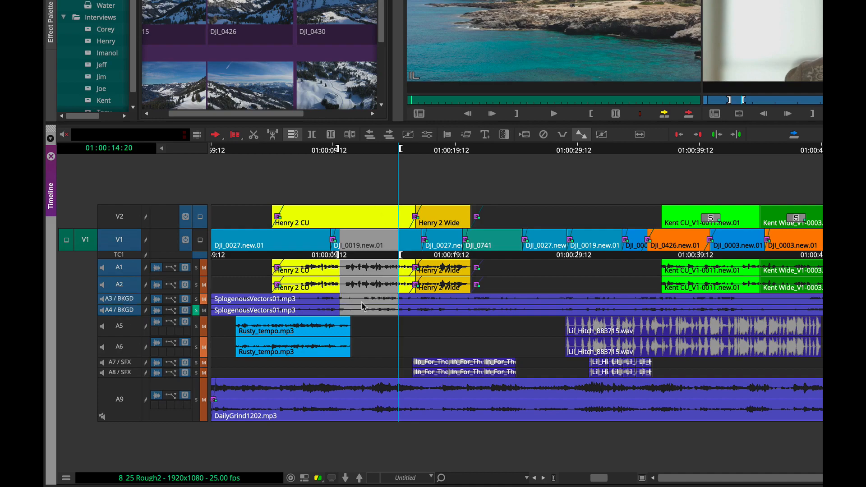
left_click_drag(423, 149, 489, 150)
key("o")
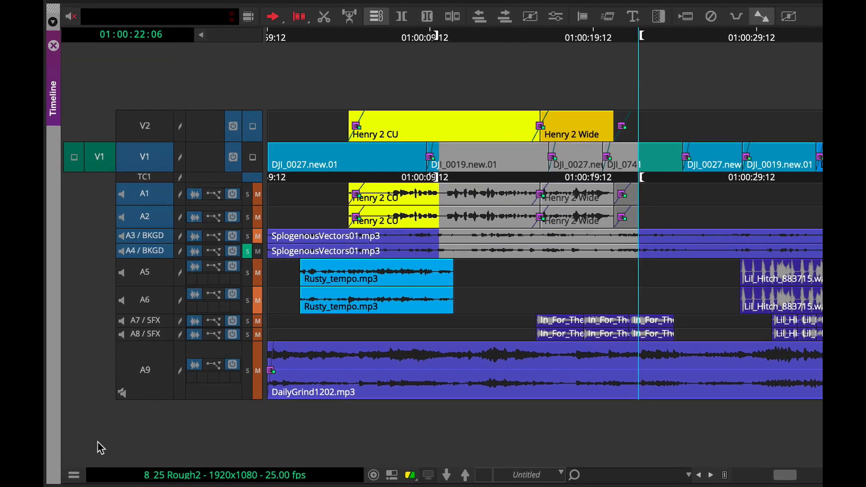
Give the timeline's Mark I/O Selection a custom golden yellow color.
left_click(71, 476)
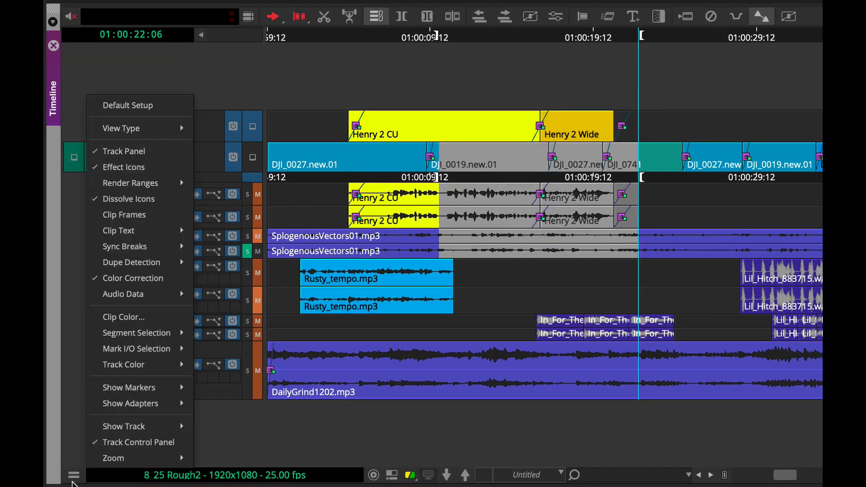
mouse_move(115, 349)
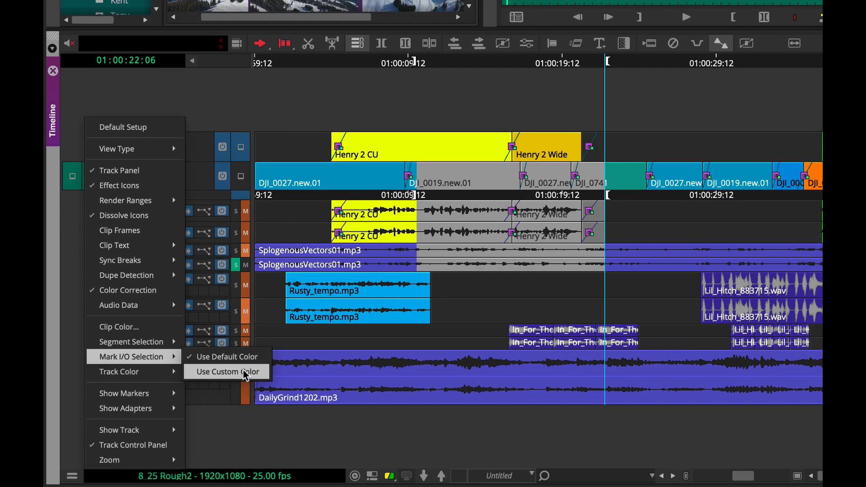
left_click(246, 365)
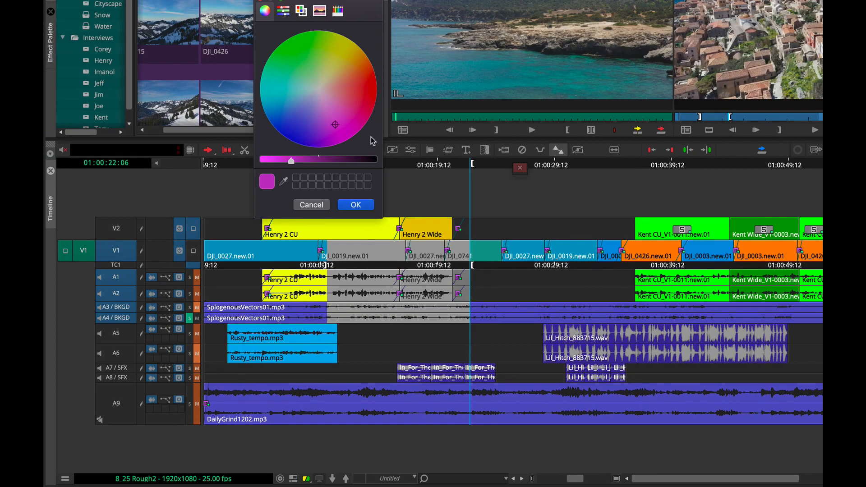
left_click_drag(335, 125, 347, 64)
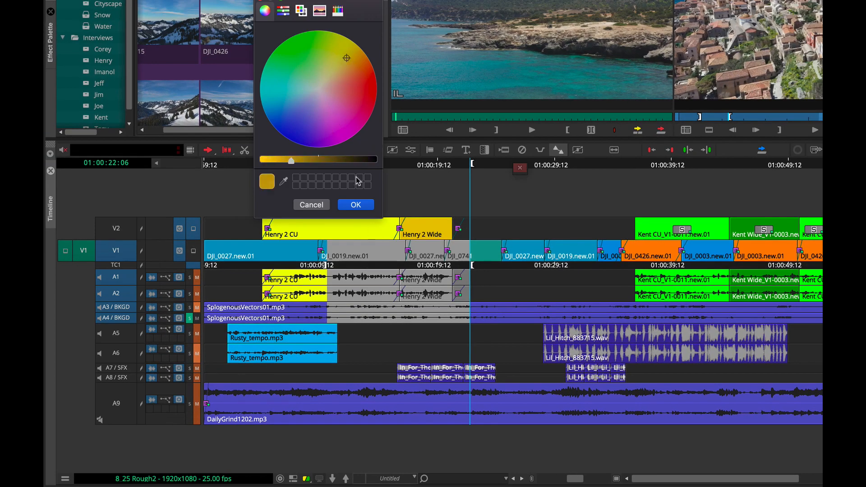
left_click(355, 205)
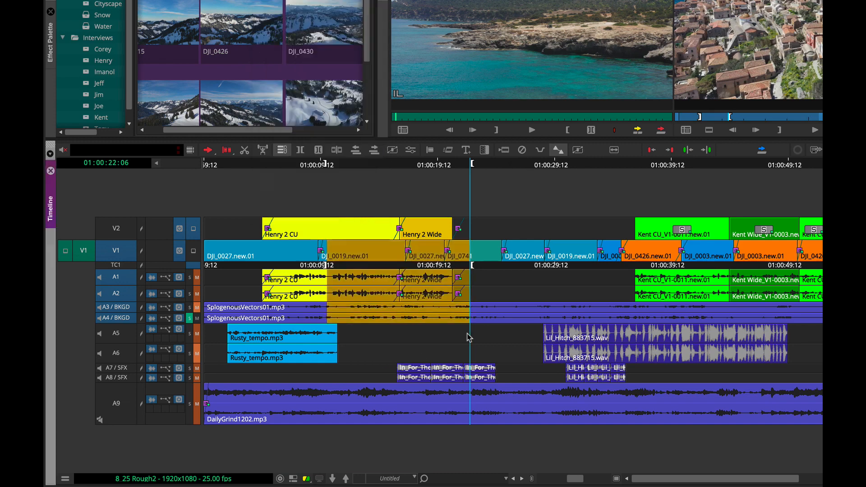
Mark a new timeline range with IN at 01:00:25:15 and OUT at 01:00:31:03.
left_click(505, 163)
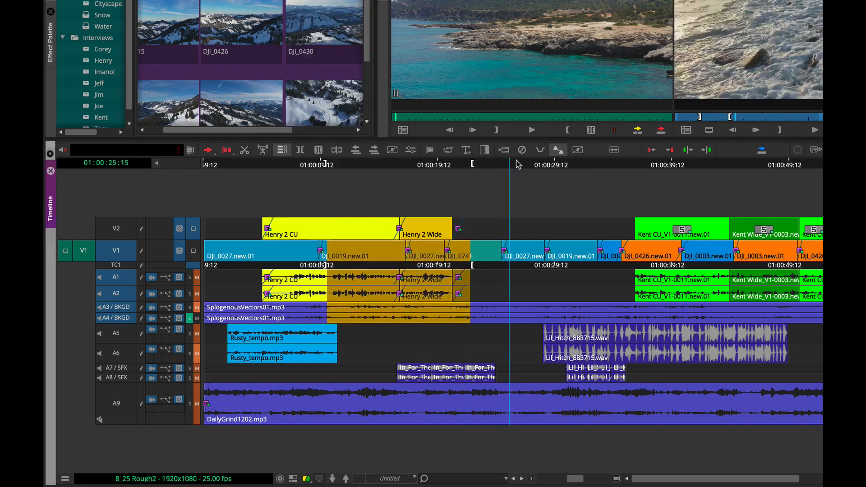
key("o")
left_click(540, 166)
left_click(573, 165)
key("i")
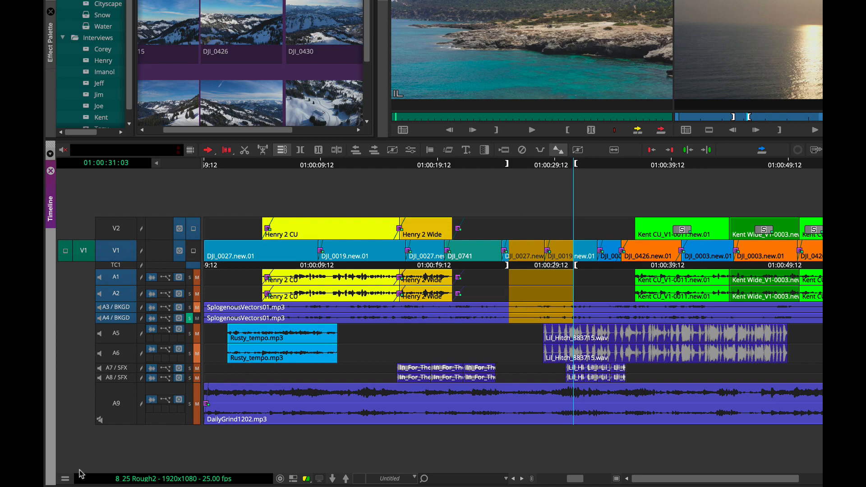
Give the timeline's Segment Selection a custom deep blue color.
left_click(66, 478)
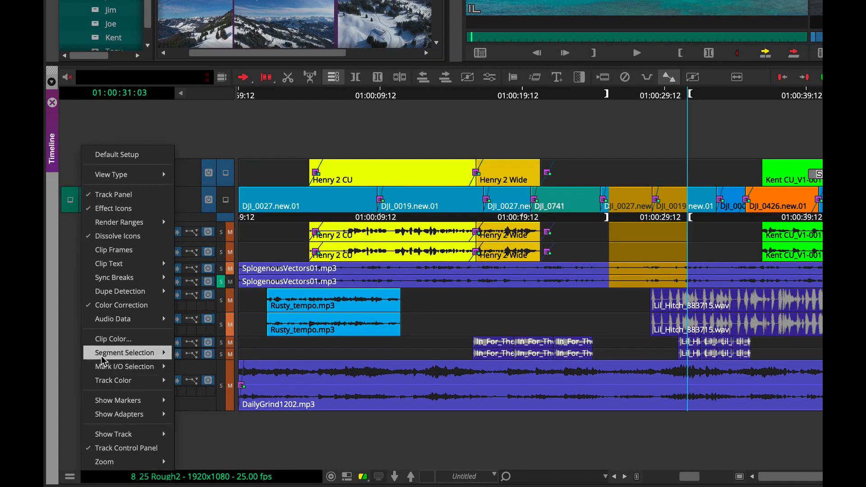
mouse_move(136, 354)
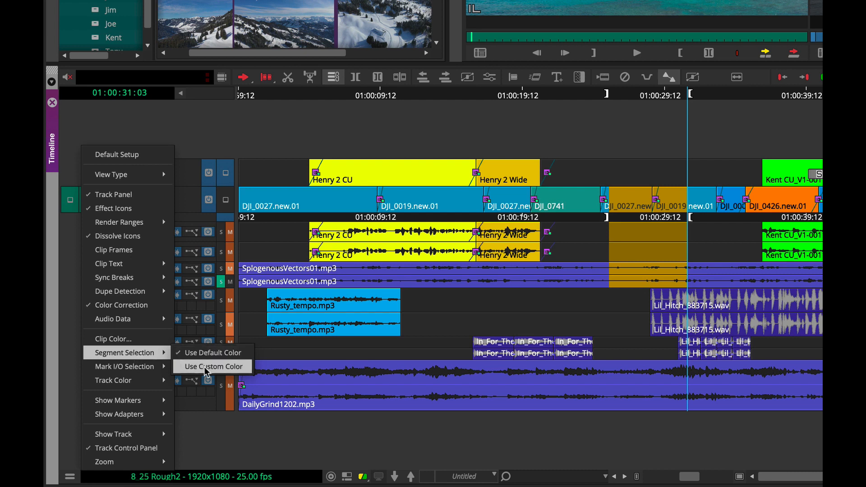
left_click(215, 367)
left_click_drag(422, 19, 344, 41)
left_click(422, 143)
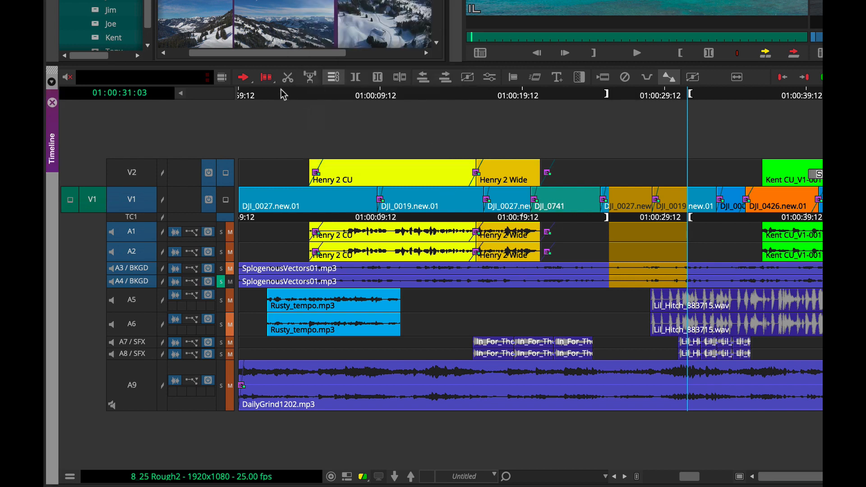
In segment mode, select Henry 2 CU and Henry 2 Wide on V2, plus DJI_0741 and the adjacent DJI_0027.new clip on V1.
left_click(244, 78)
left_click(389, 172)
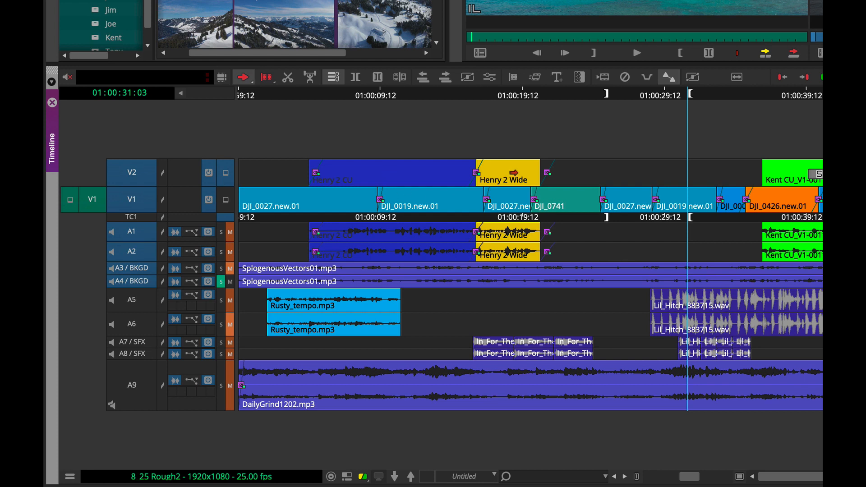
left_click(514, 172)
left_click(427, 176, "shift")
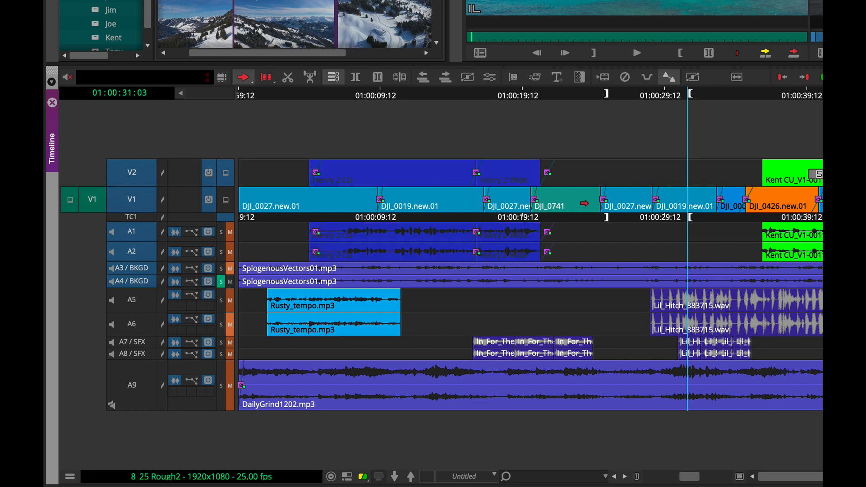
left_click(584, 204, "shift")
left_click(635, 203, "shift")
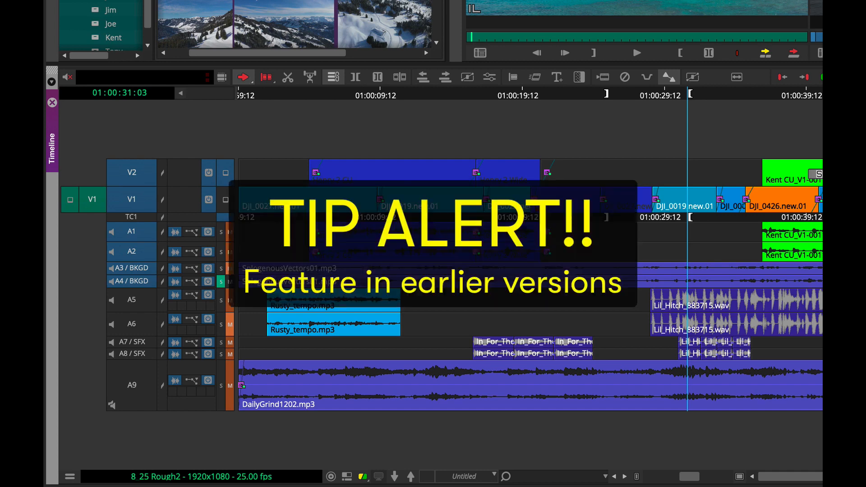
Locate the Create Sequence Based on Selection command for the selected timeline clips.
right_click(449, 172)
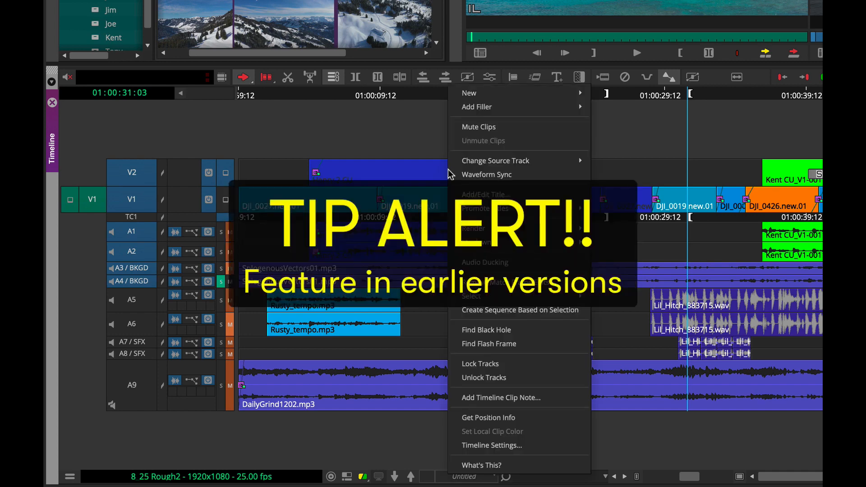
mouse_move(487, 299)
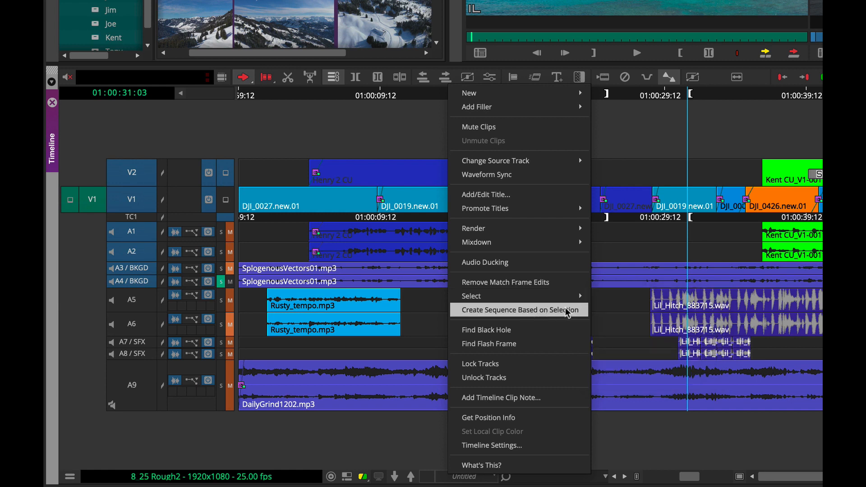
mouse_move(558, 297)
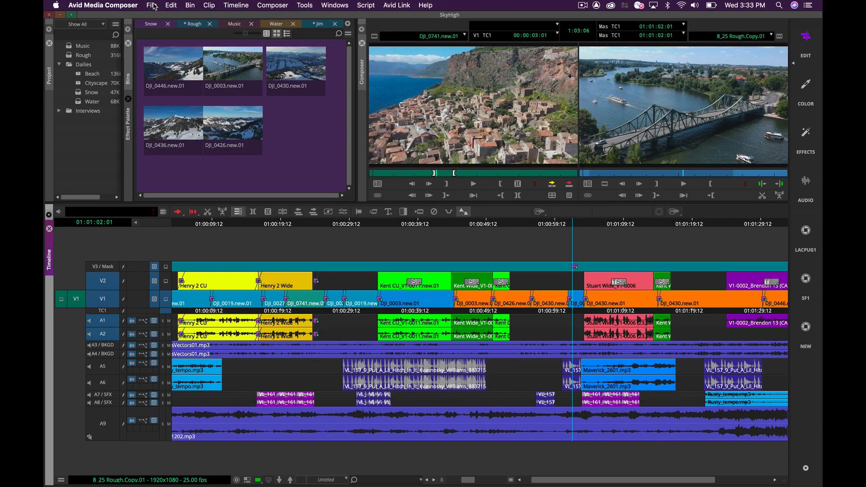
Create a new bin in the SkyHigh project.
left_click(152, 5)
mouse_move(156, 16)
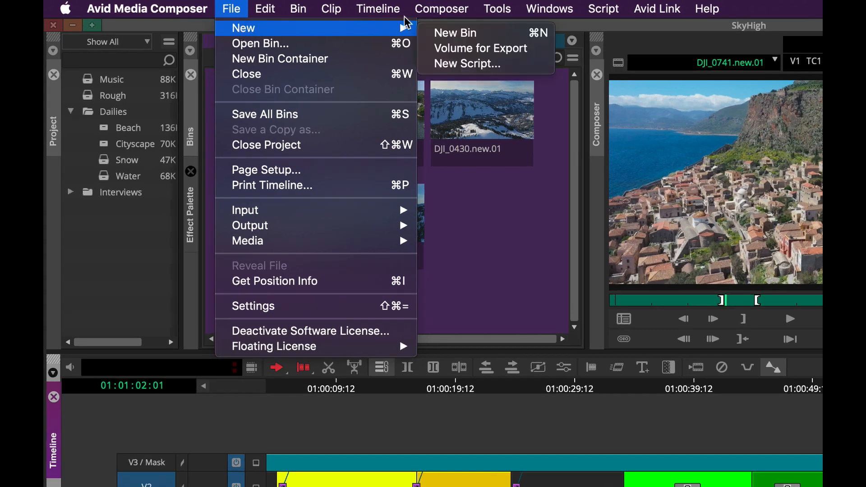
left_click(272, 18)
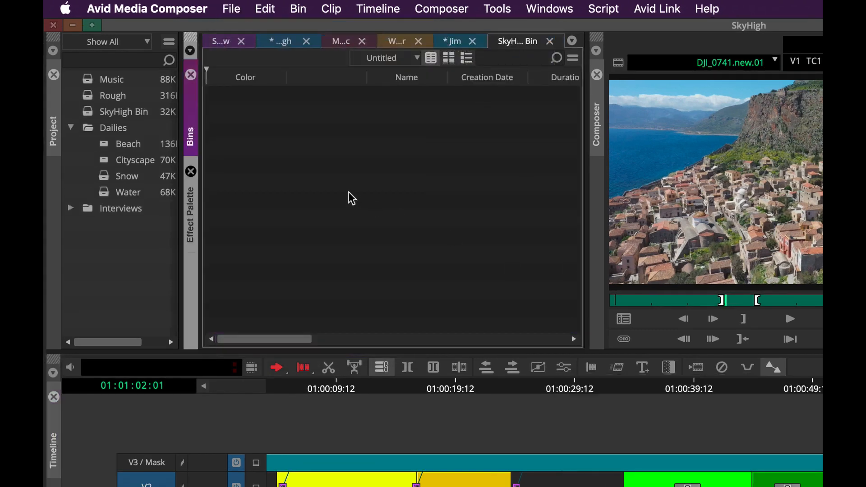
Bring the DJI video clips and the In_For_The_Long_Haul audio files into the new SkyHigh bin, and look through its contents.
right_click(350, 195)
mouse_move(368, 219)
left_click(510, 235)
left_click(442, 265)
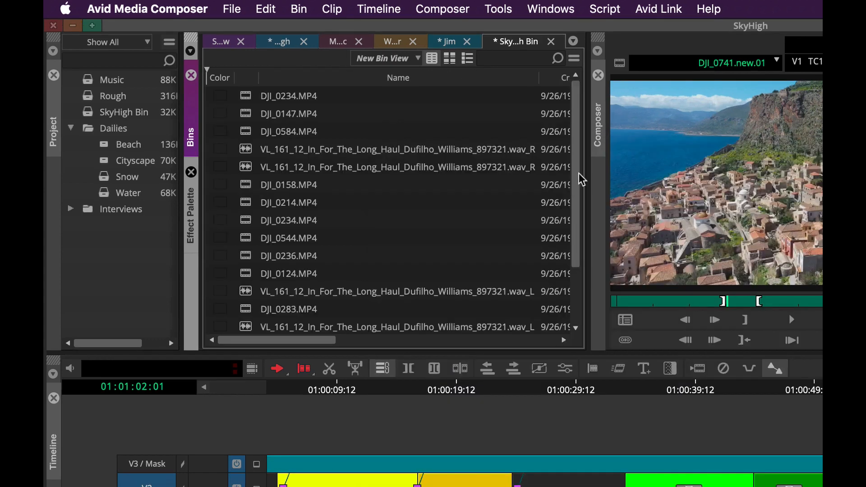
left_click_drag(580, 179, 597, 284)
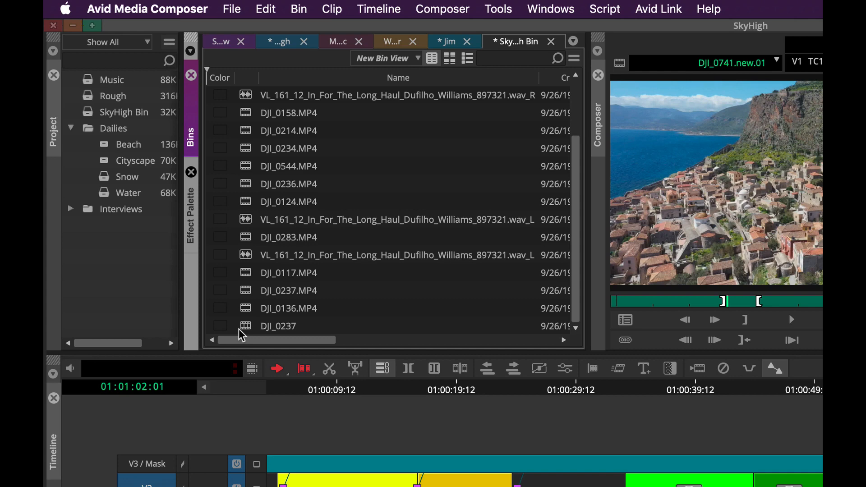
In the user Import settings for OMFI/AAF, enable Popup Report on AAF Import.
left_click(232, 11)
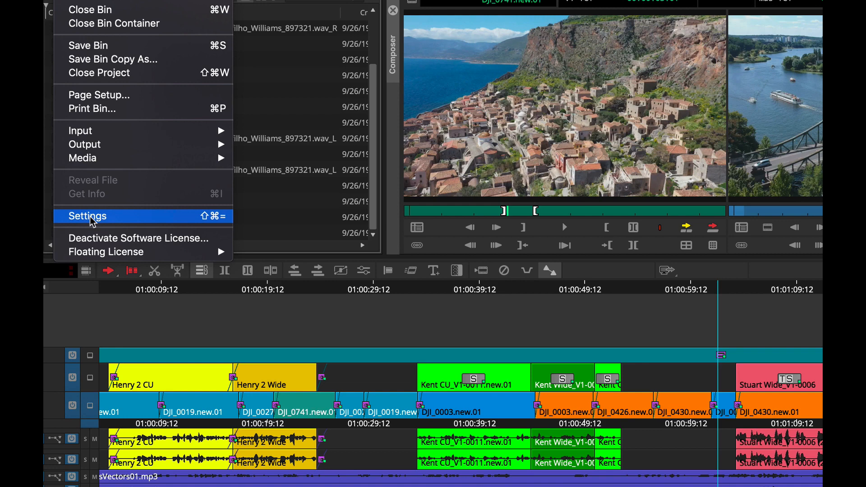
left_click(253, 307)
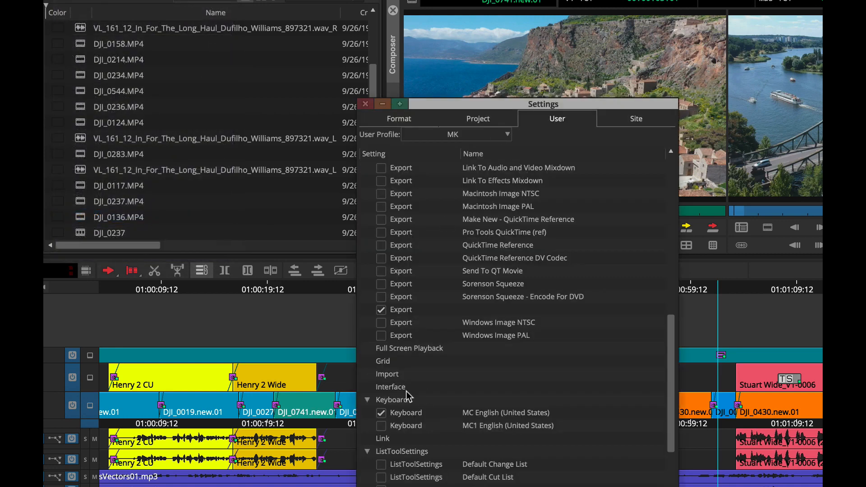
double_click(387, 374)
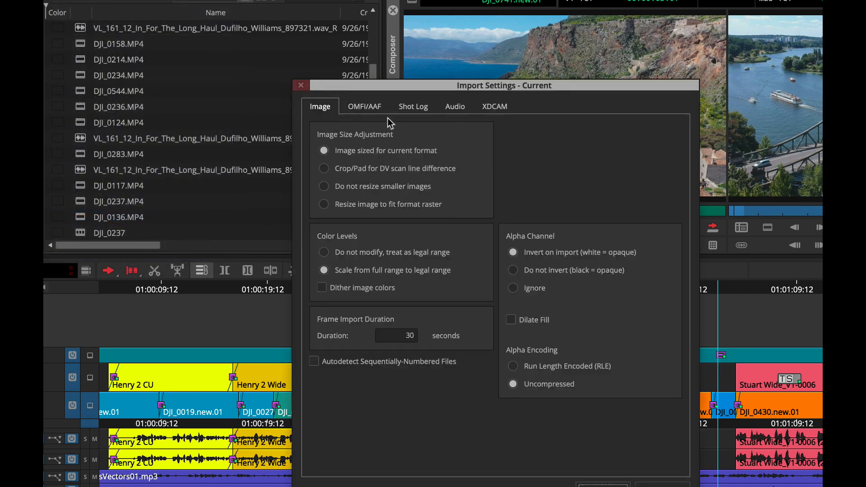
left_click(372, 110)
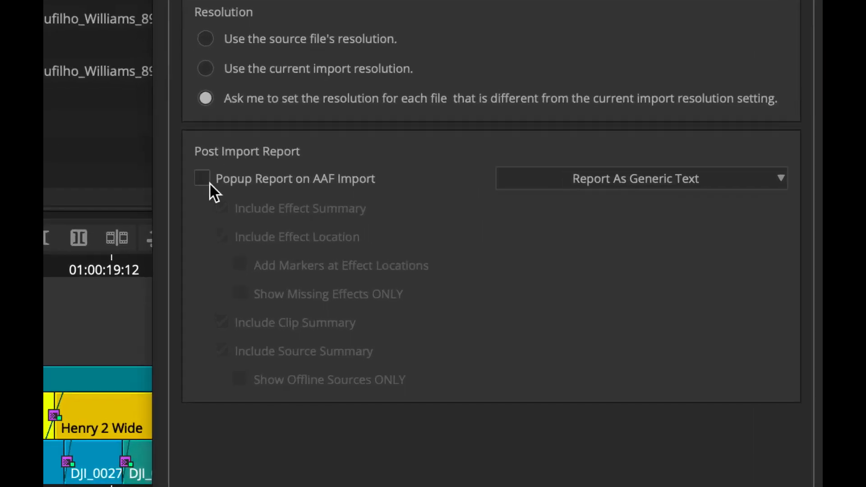
left_click(202, 178)
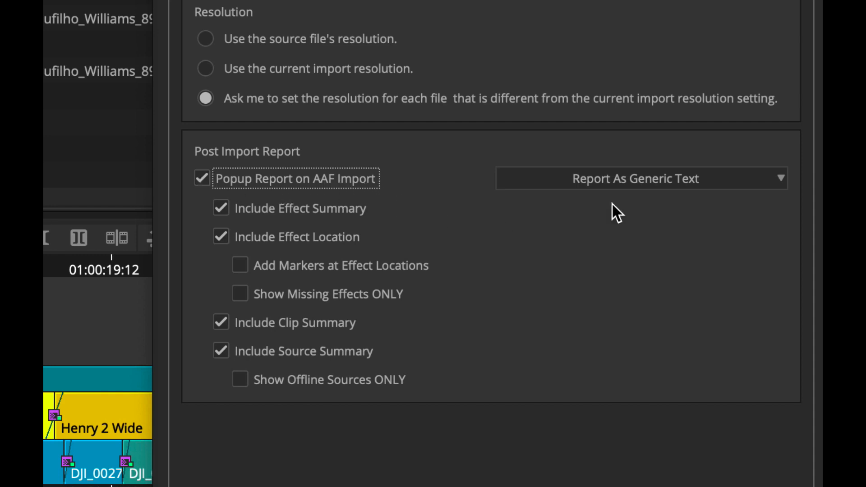
Review the post import report options, keep the format as Report As Generic Text, and apply the import settings.
left_click(667, 176)
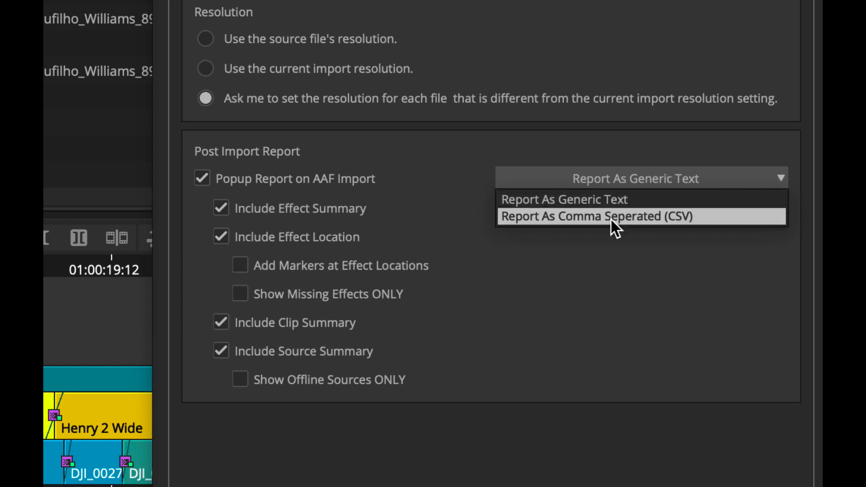
left_click(583, 274)
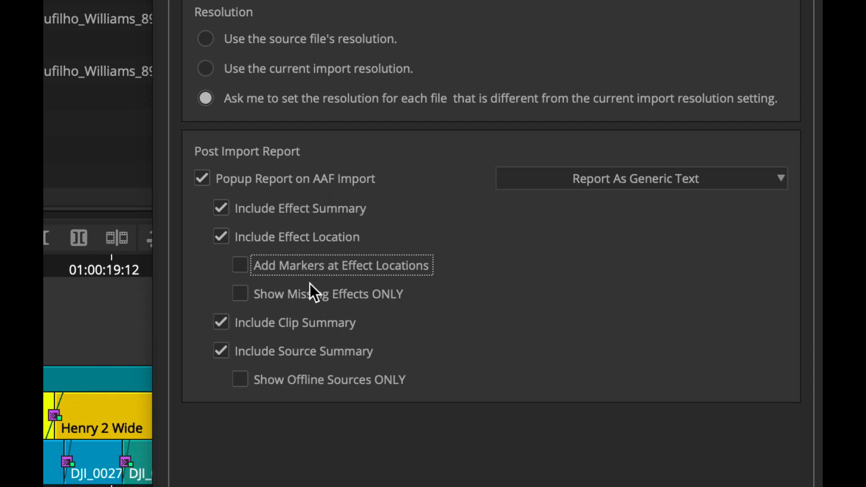
left_click(313, 265)
key("Return")
key("super+w")
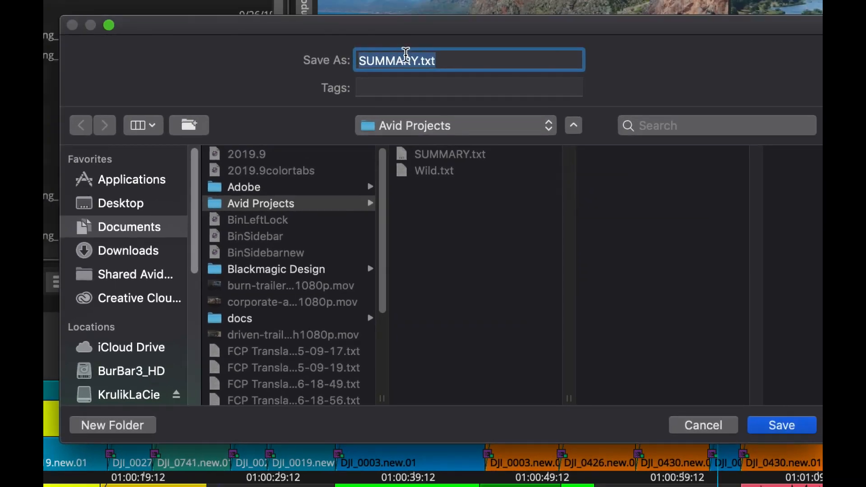
Save the AAF import report as NewAAF.txt in the Avid Projects folder.
left_click_drag(418, 61, 272, 54)
type("New")
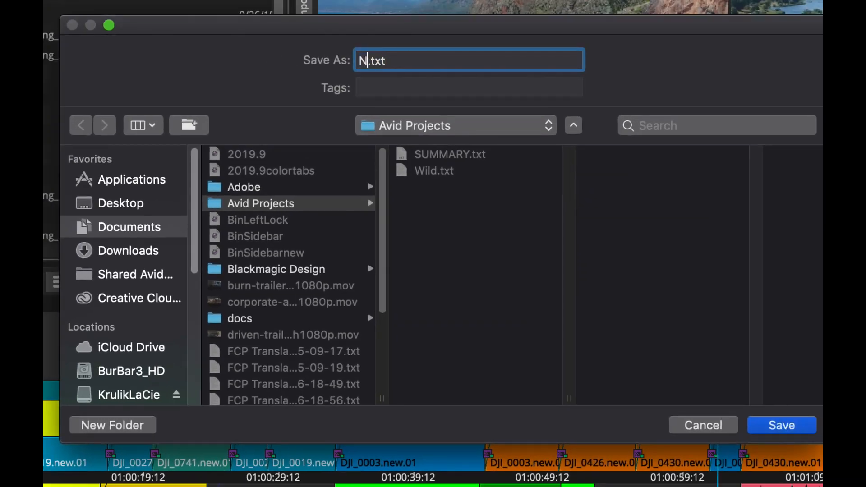
type("AAF")
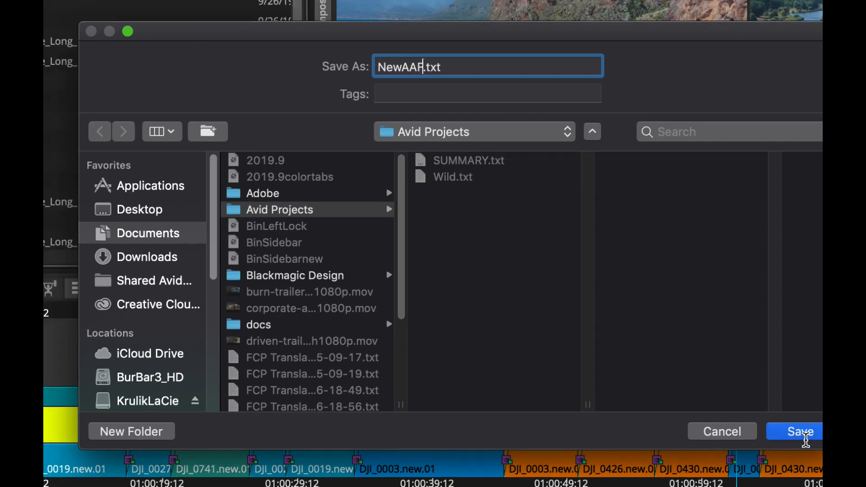
left_click(784, 426)
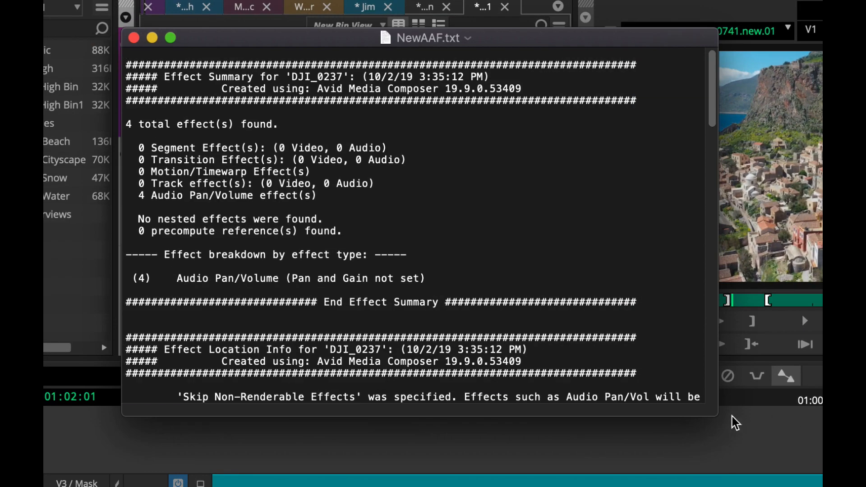
Enlarge the NewAAF.txt report window and examine its effect summary, effect location info, and source clip list.
left_click_drag(716, 413, 817, 486)
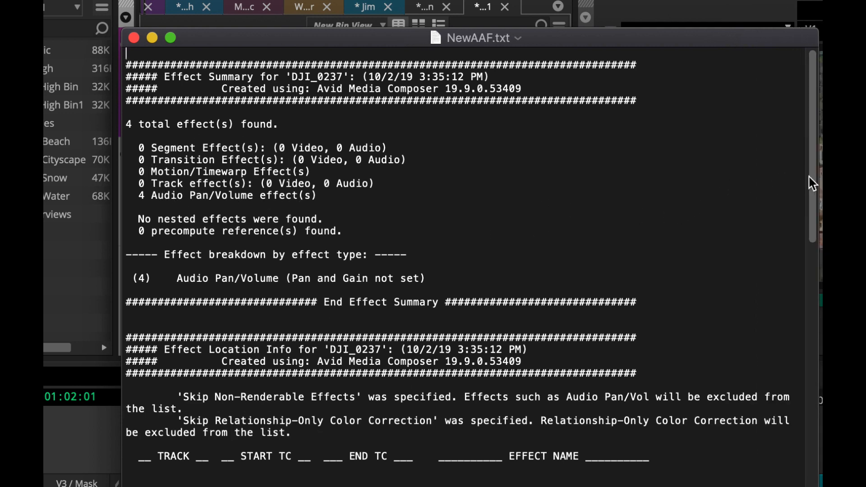
left_click_drag(811, 180, 778, 303)
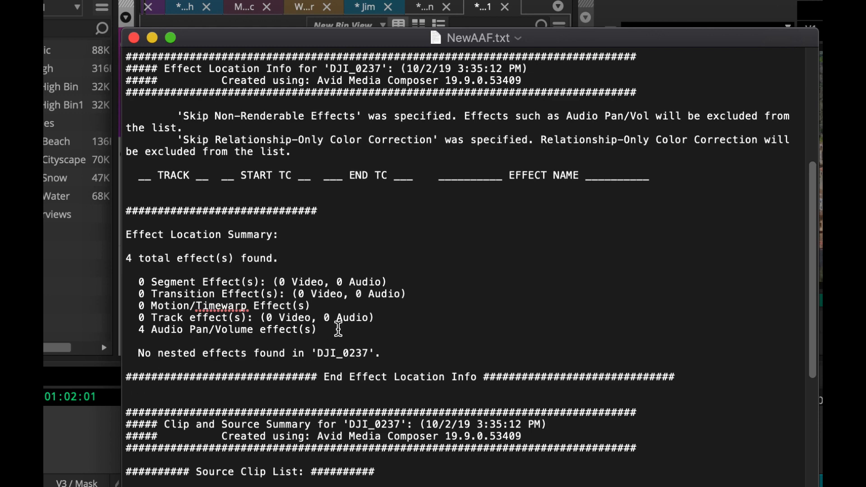
left_click_drag(817, 253, 816, 395)
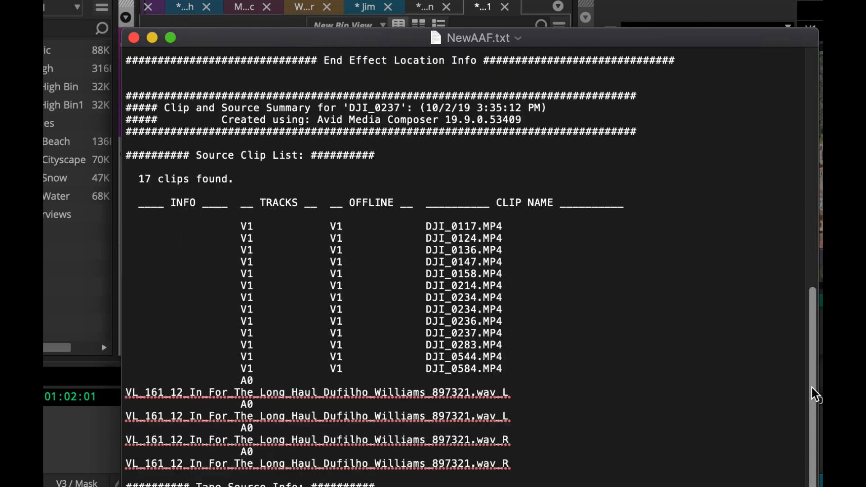